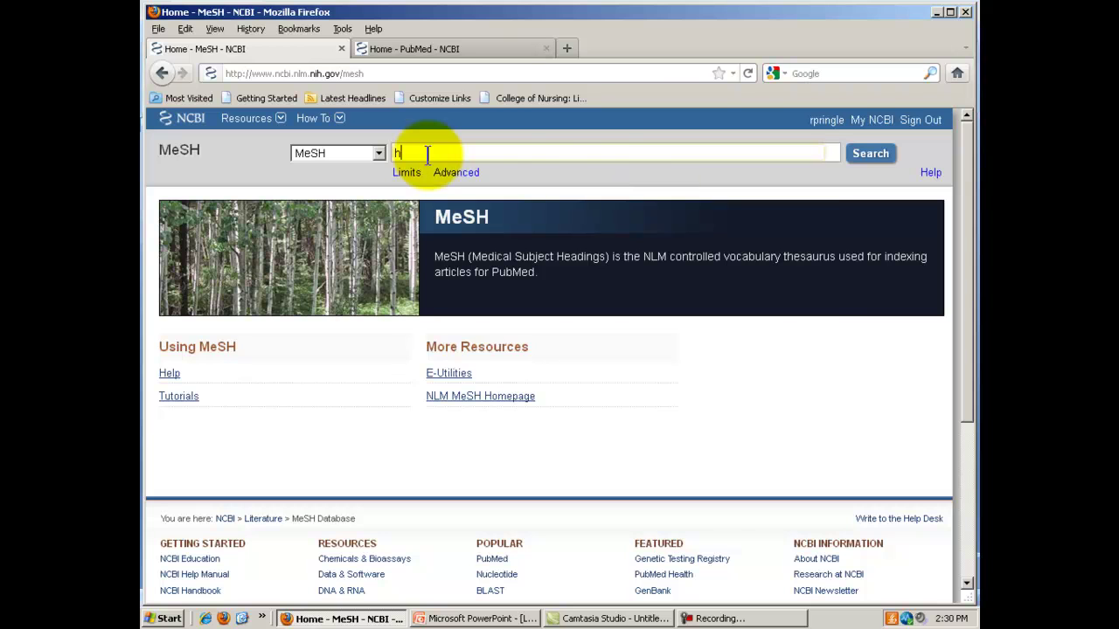
Step: Search the MeSH database for "public health policy"
key(BackSpace)
text(publi)
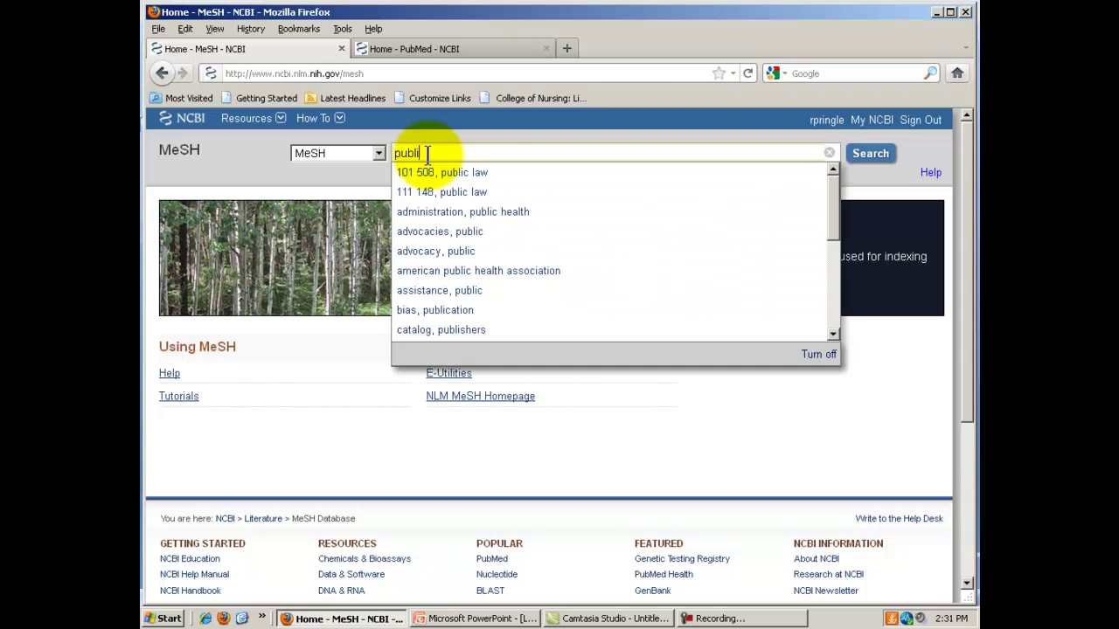
text(c health )
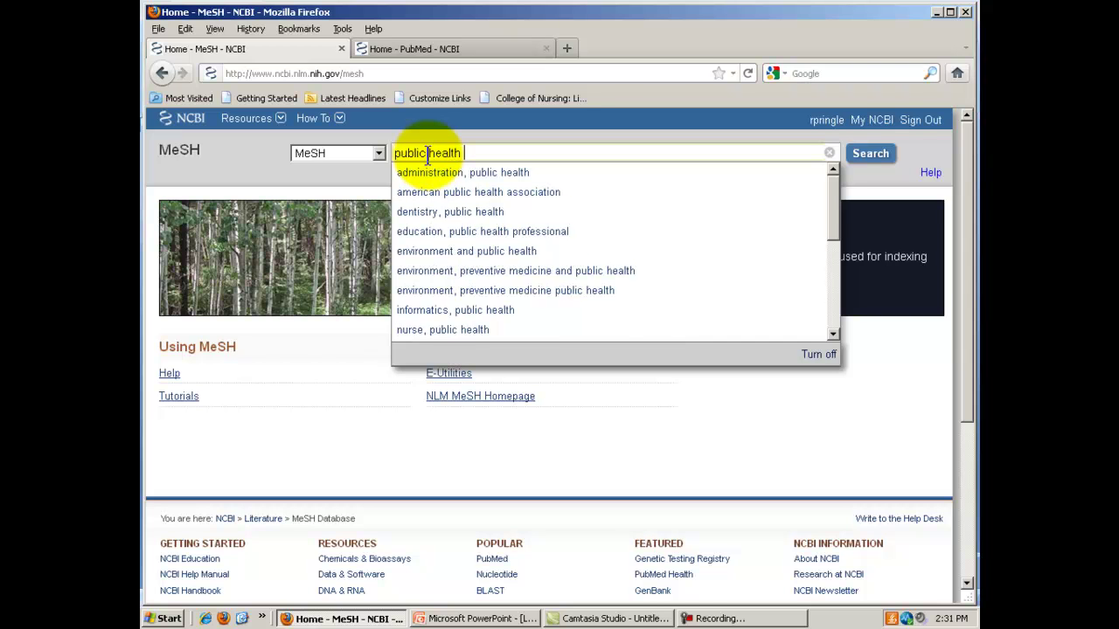
text(poli)
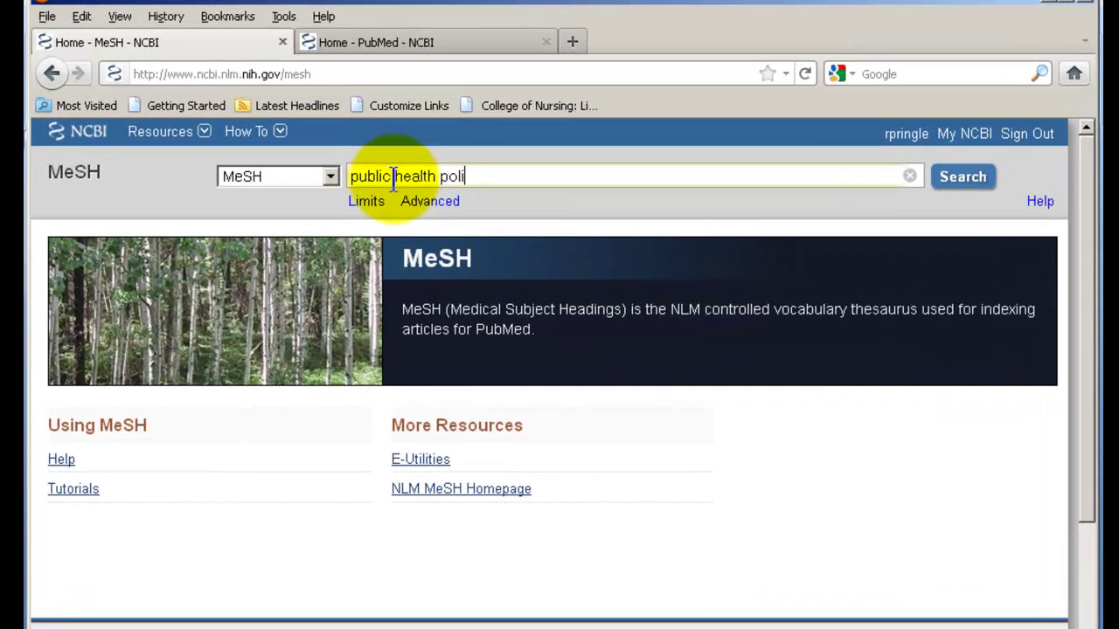
text(cy)
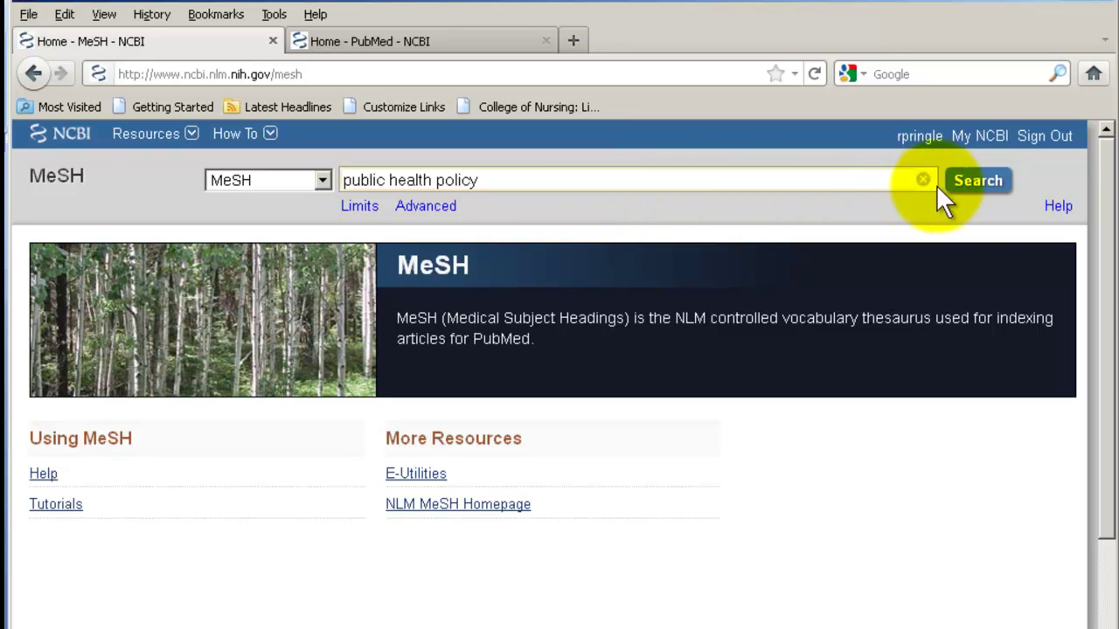
click(988, 186)
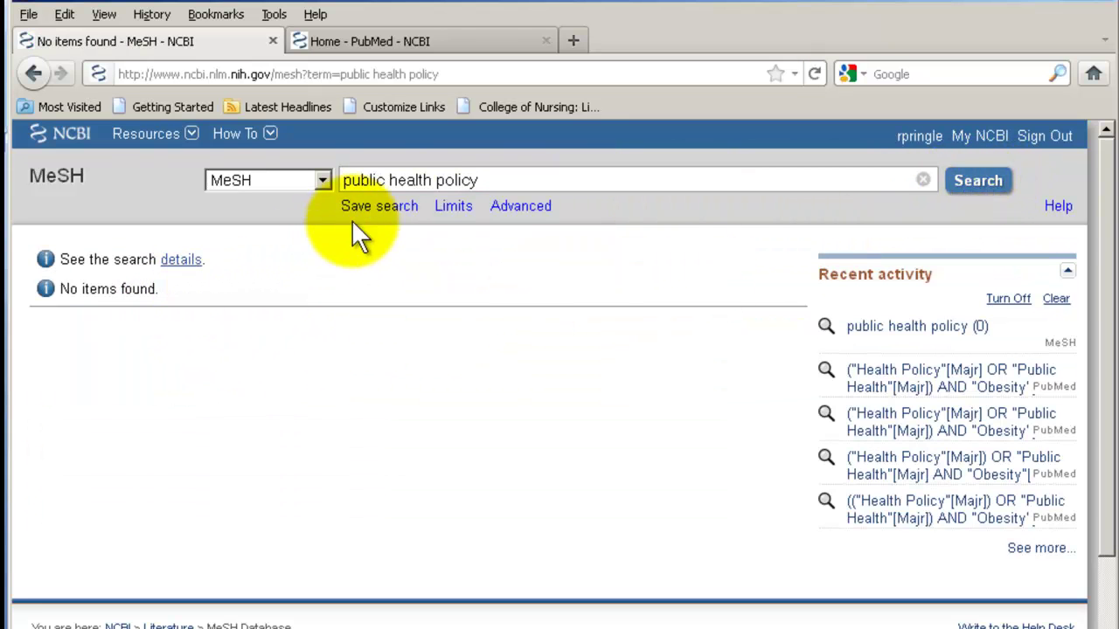
Step: Shorten the MeSH query to "health policy", run the search, and review the Health Policy record's entry terms and hierarchy
click(388, 181)
key(BackSpace)
key(BackSpace)
key(BackSpace)
key(BackSpace)
key(BackSpace)
key(BackSpace)
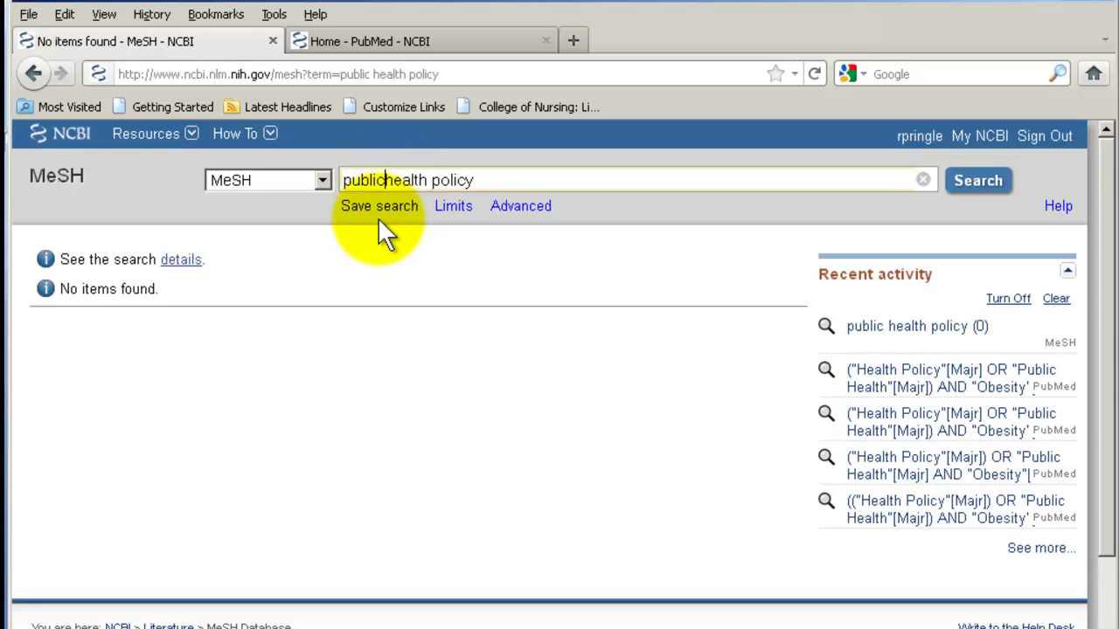
key(BackSpace)
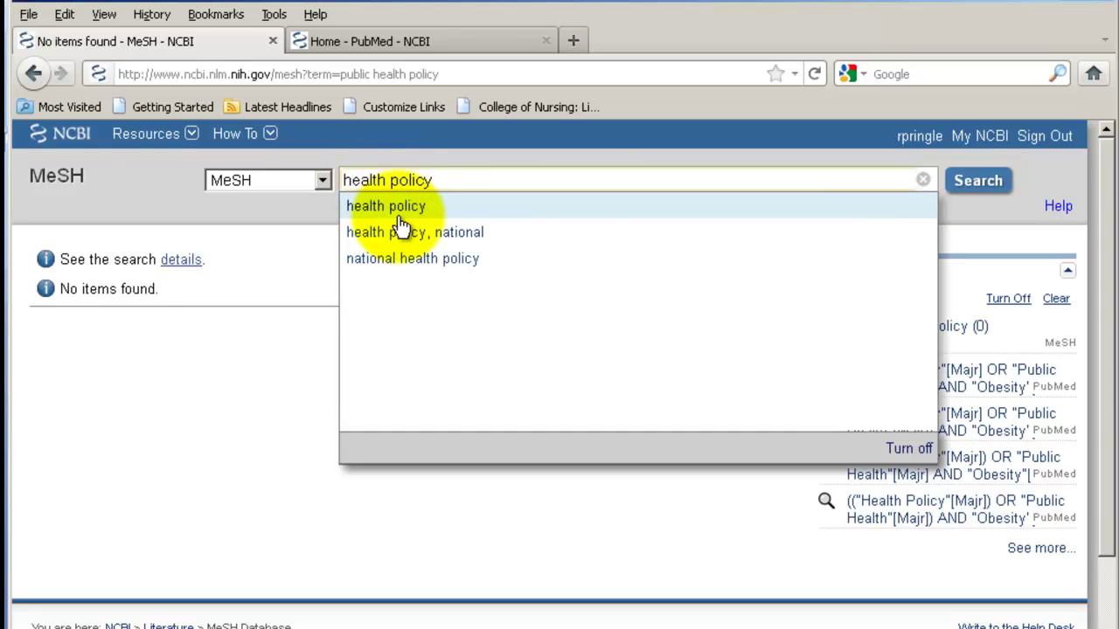
click(972, 181)
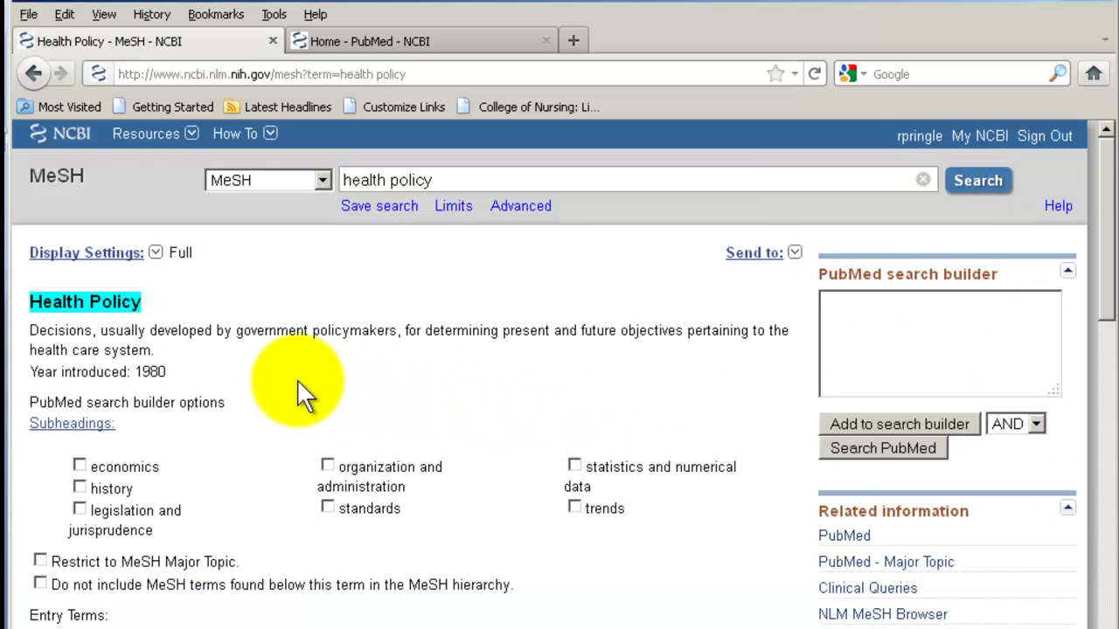
scroll(295, 380, down, 3)
scroll(296, 379, down, 2)
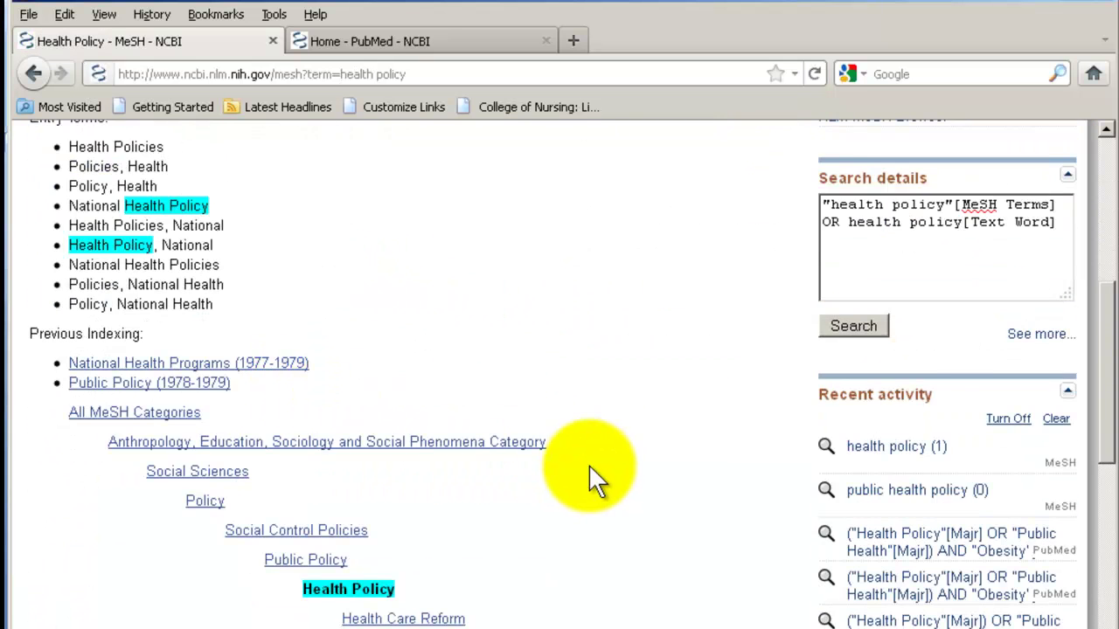
scroll(590, 468, down, 4)
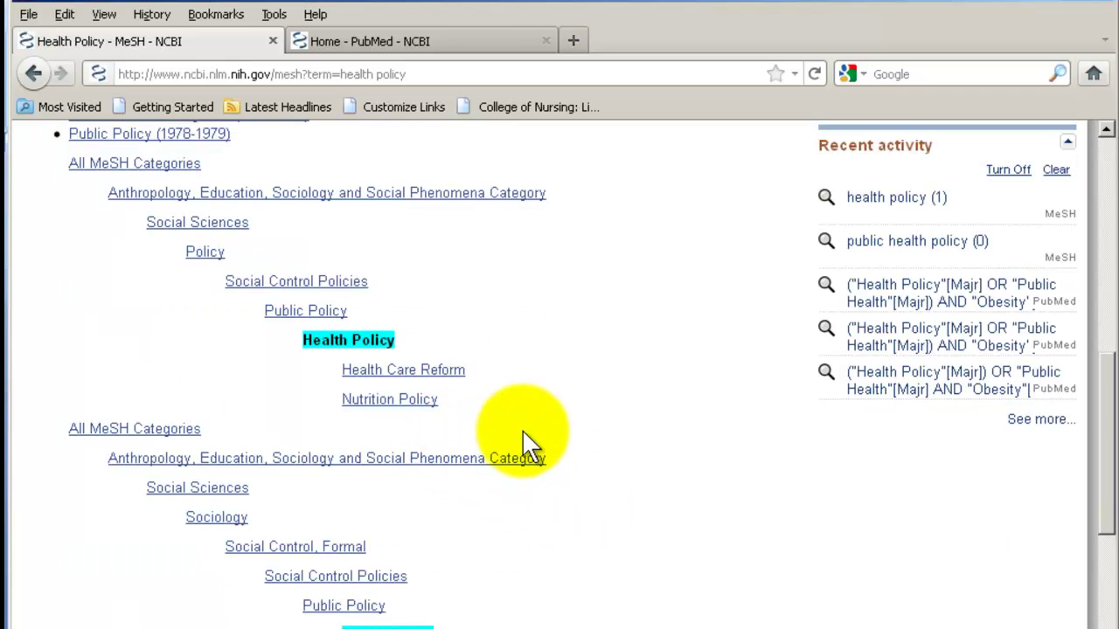
scroll(522, 429, up, 8)
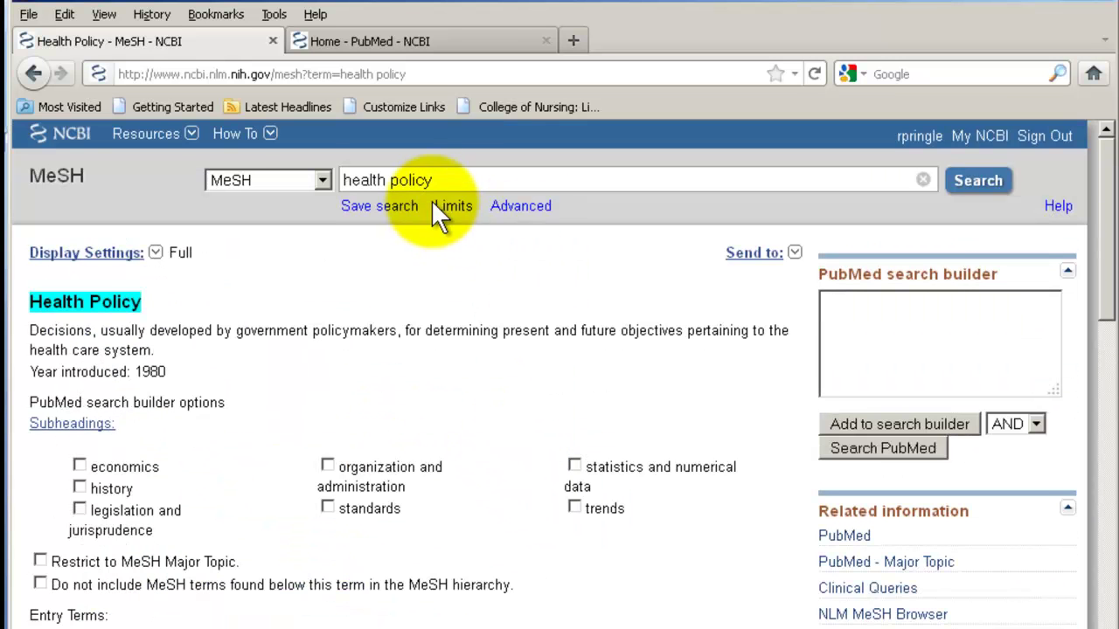
Step: Search MeSH for "obesity" and open the Obesity record to review its place in the hierarchy
drag(437, 179, 268, 179)
text(o)
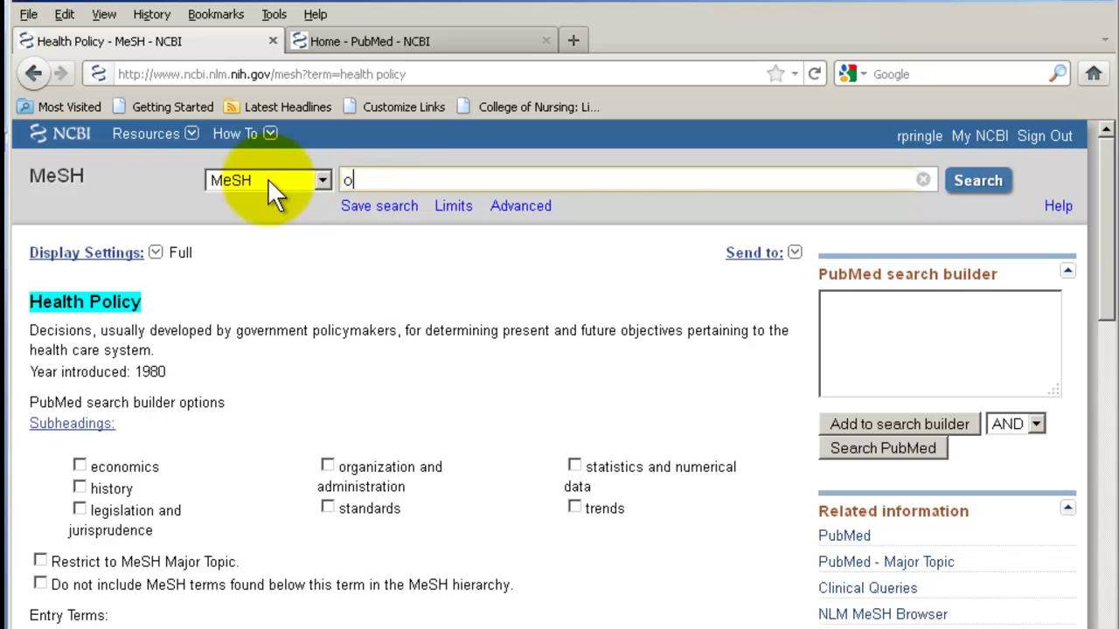
text(besity)
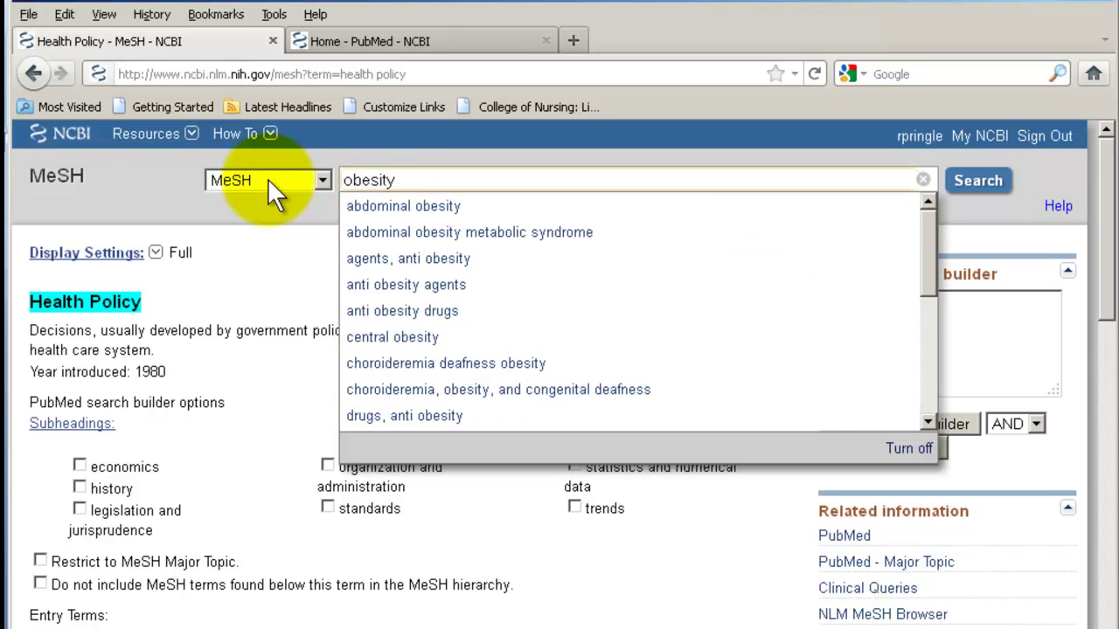
key(Return)
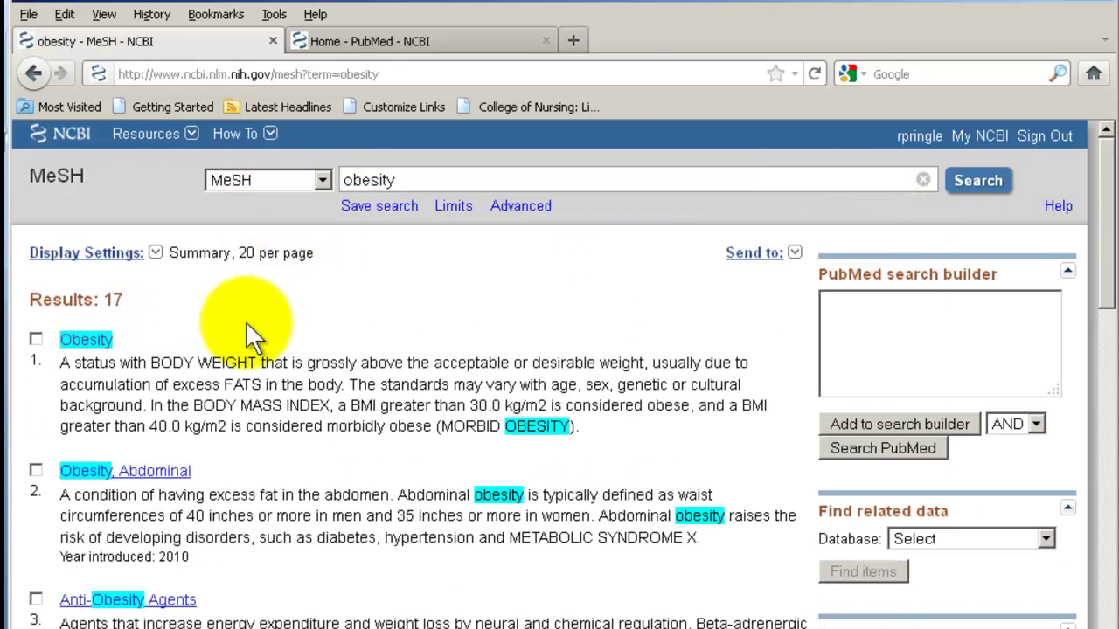
click(97, 342)
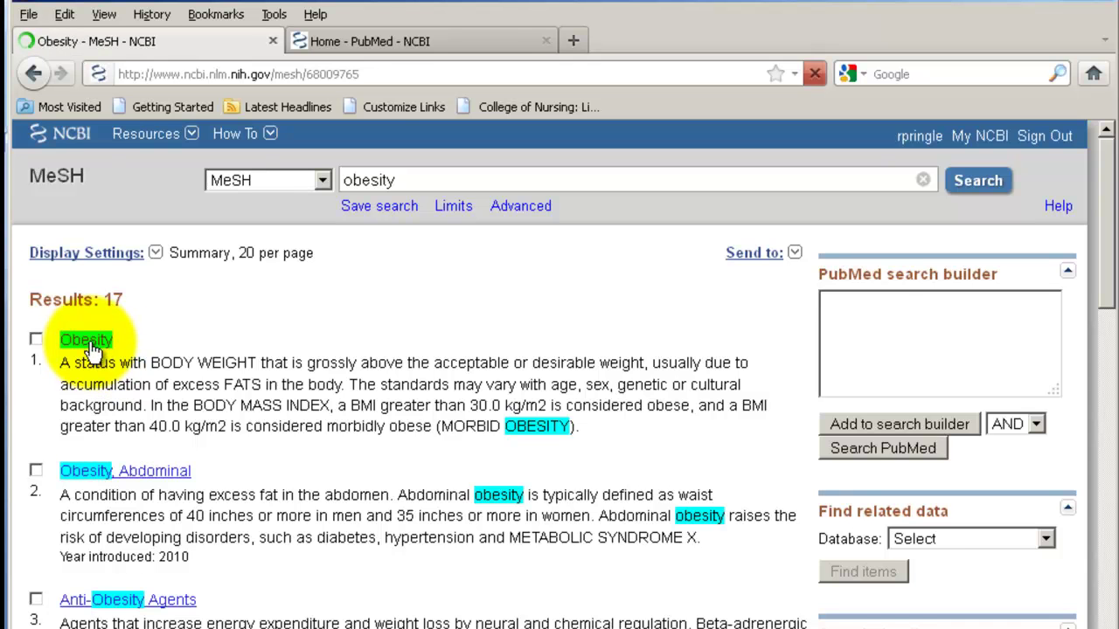
scroll(406, 348, down, 10)
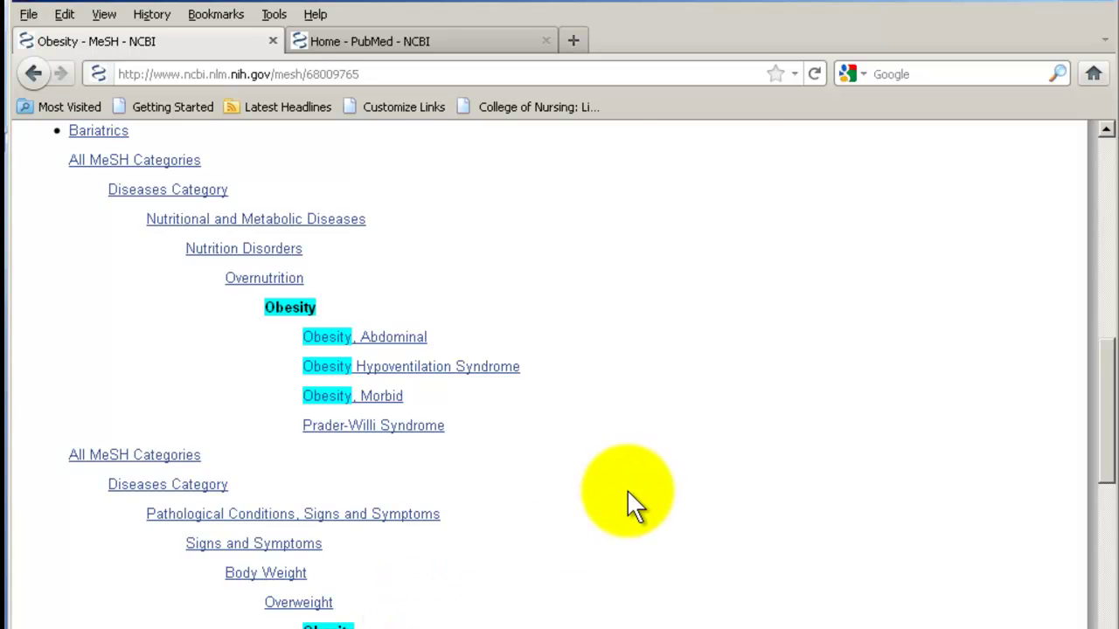
scroll(626, 490, up, 10)
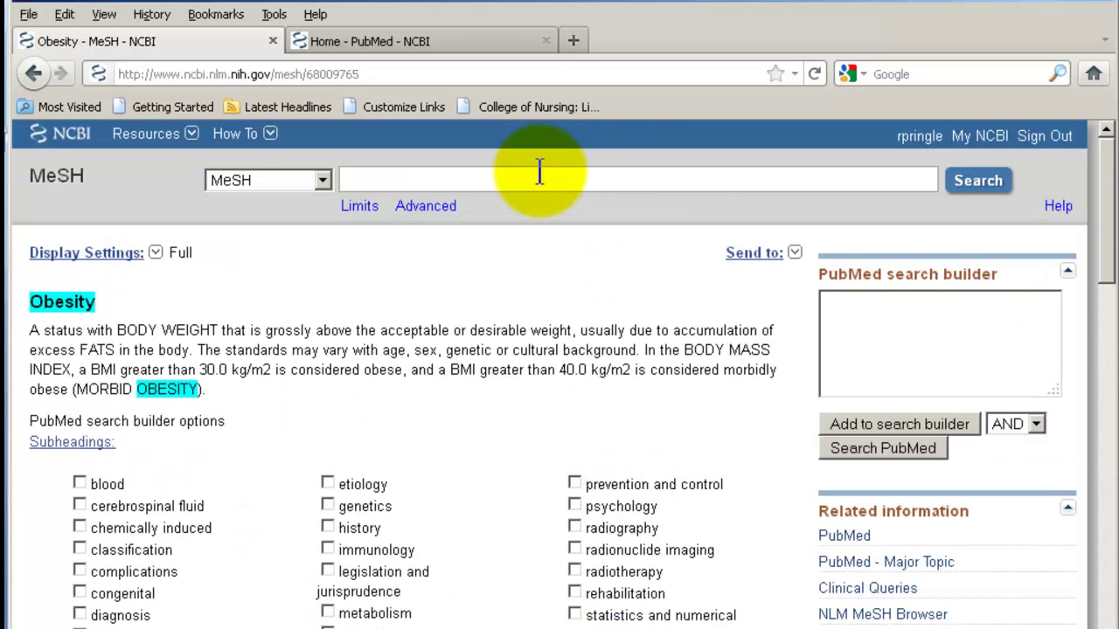
Step: Switch to the open PubMed page and search it for "obesity in public health policy"
click(457, 39)
click(472, 175)
text(obesity)
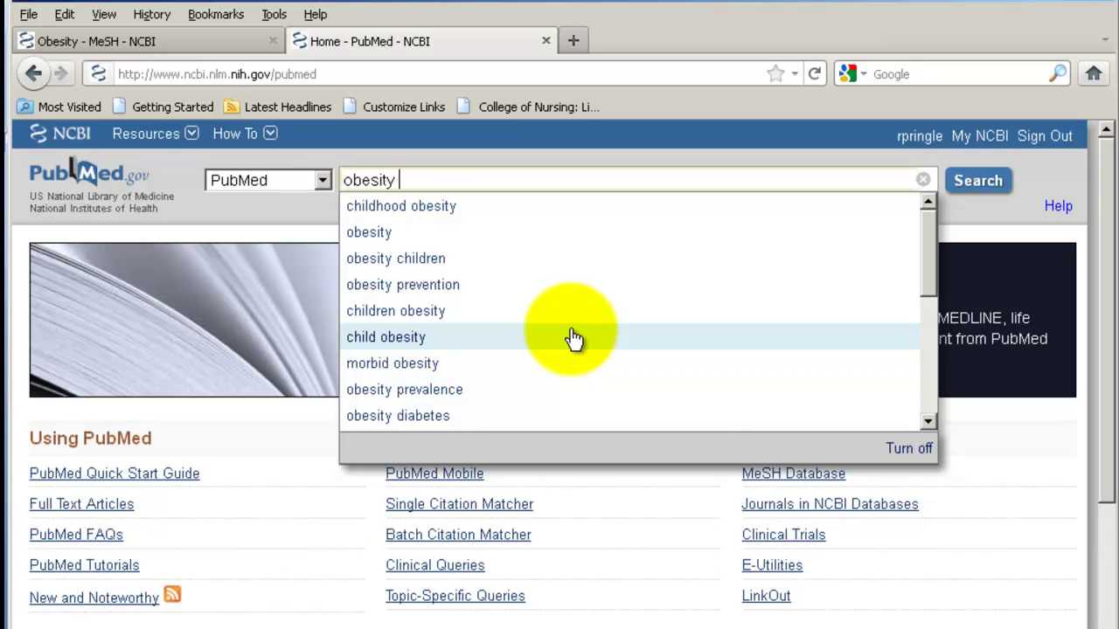
text( in public health policy)
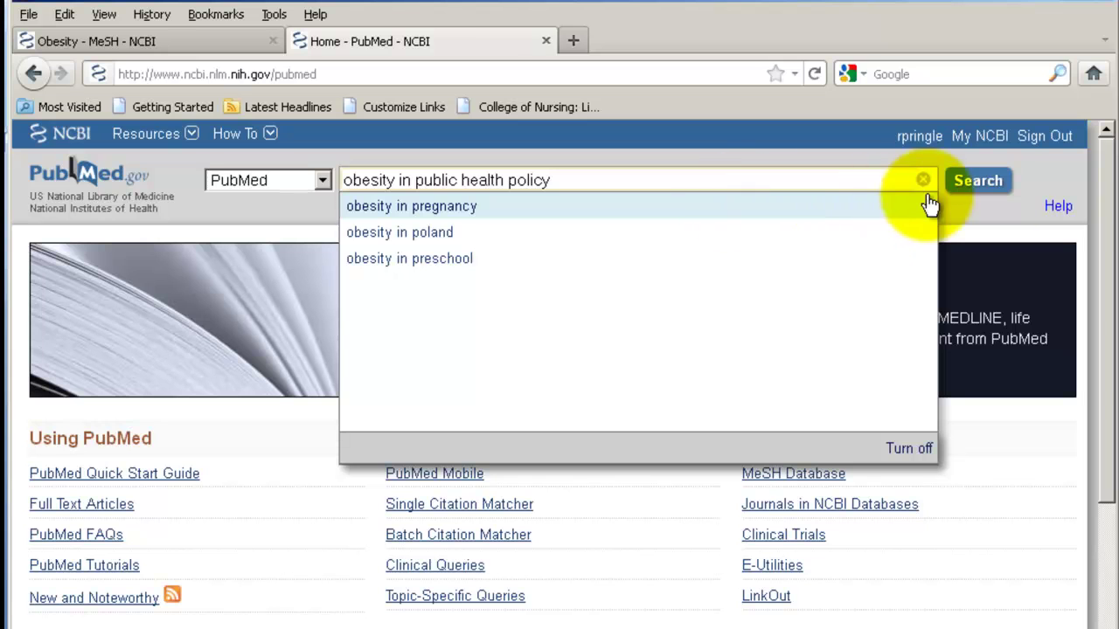
click(999, 189)
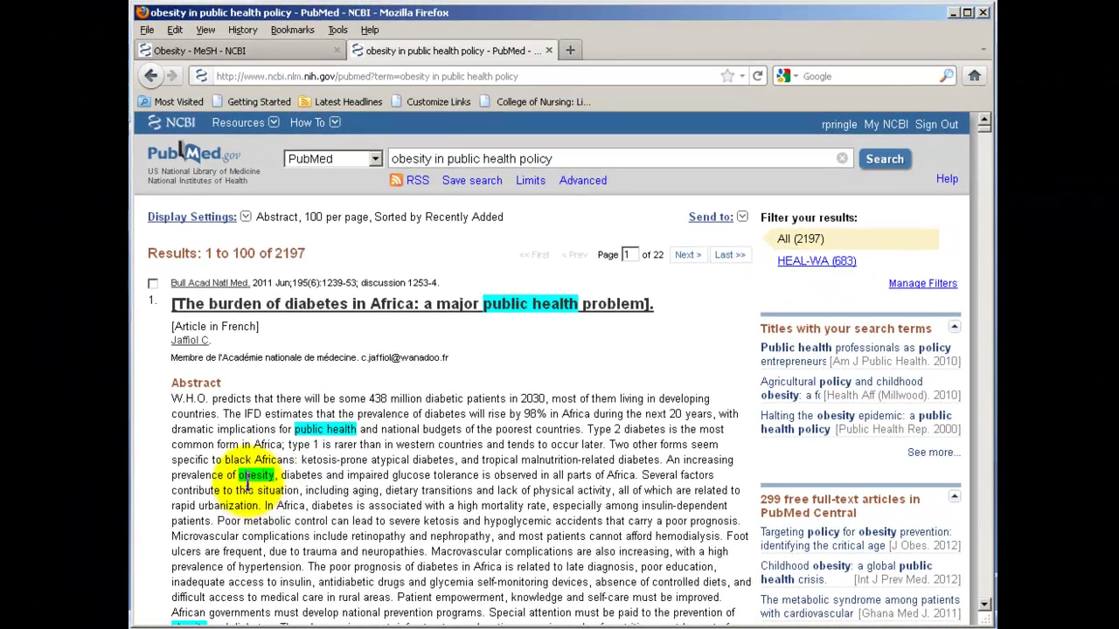
Step: Examine the PubMed abstracts down to result 17 and the MeSH terms assigned to that article
scroll(503, 367, down, 2)
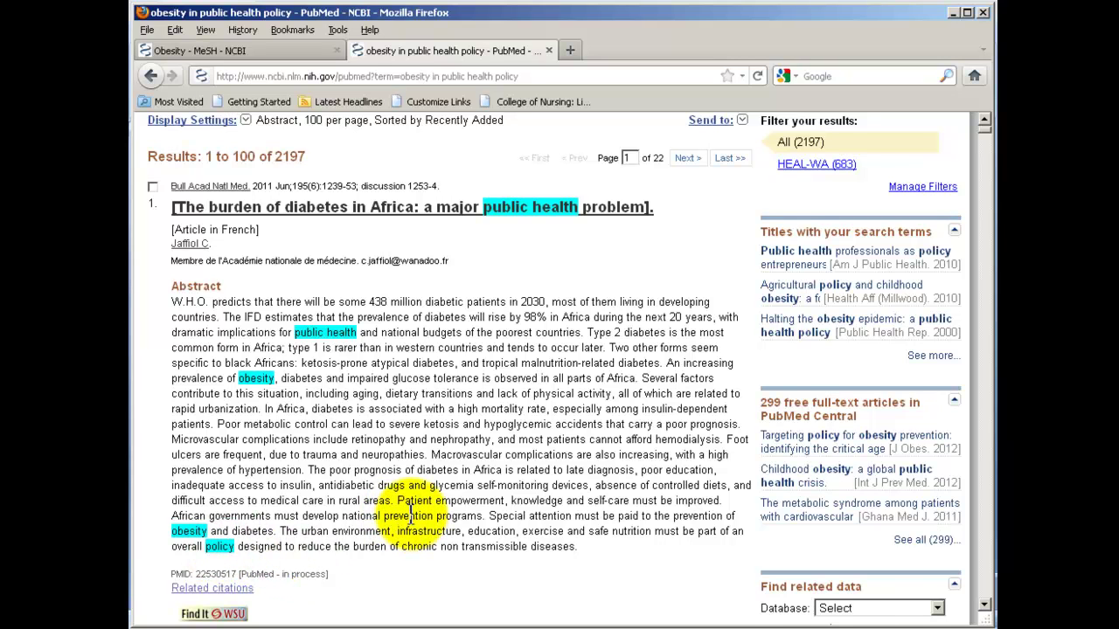
scroll(411, 514, down, 4)
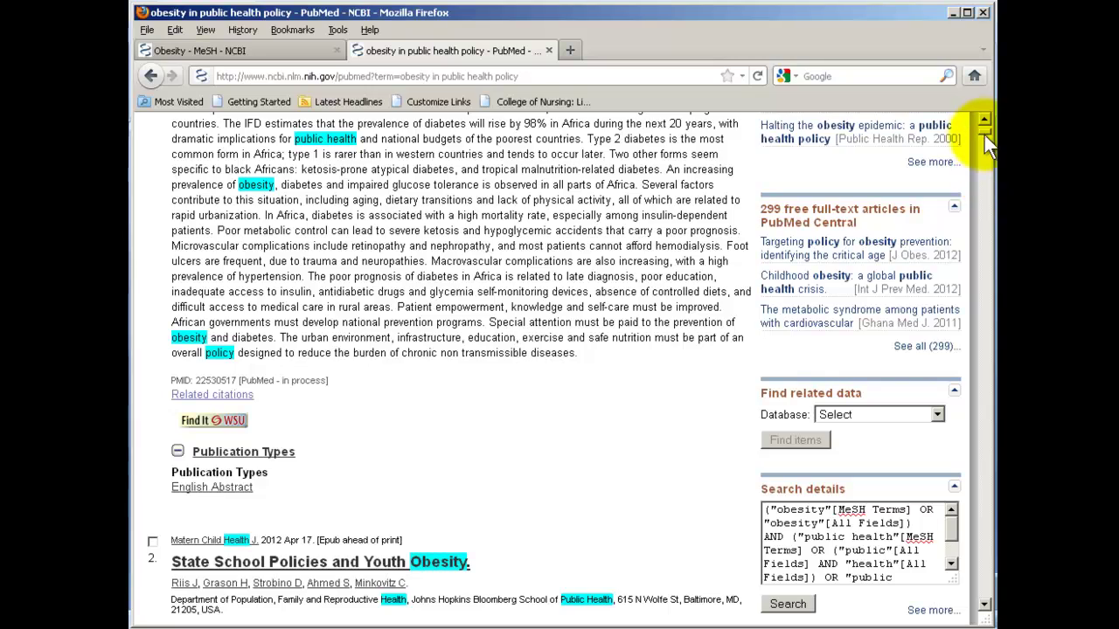
drag(982, 132, 977, 191)
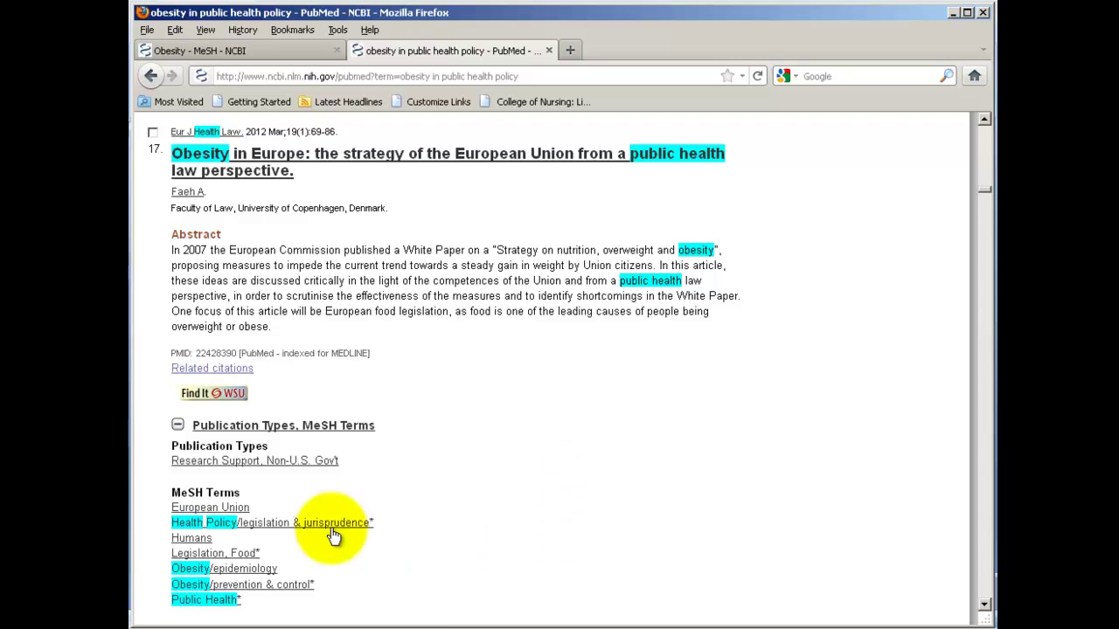
drag(982, 189, 978, 122)
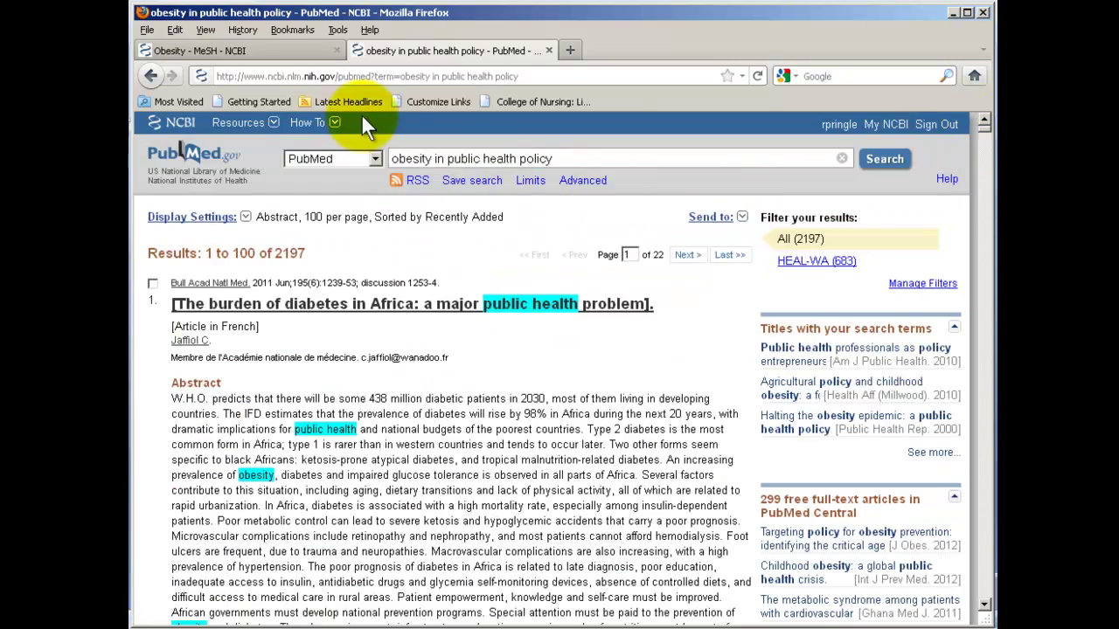
Step: Return to the MeSH Obesity record and add it to the PubMed search builder with the prevention and control subheading, restricted to MeSH Major Topic
click(279, 49)
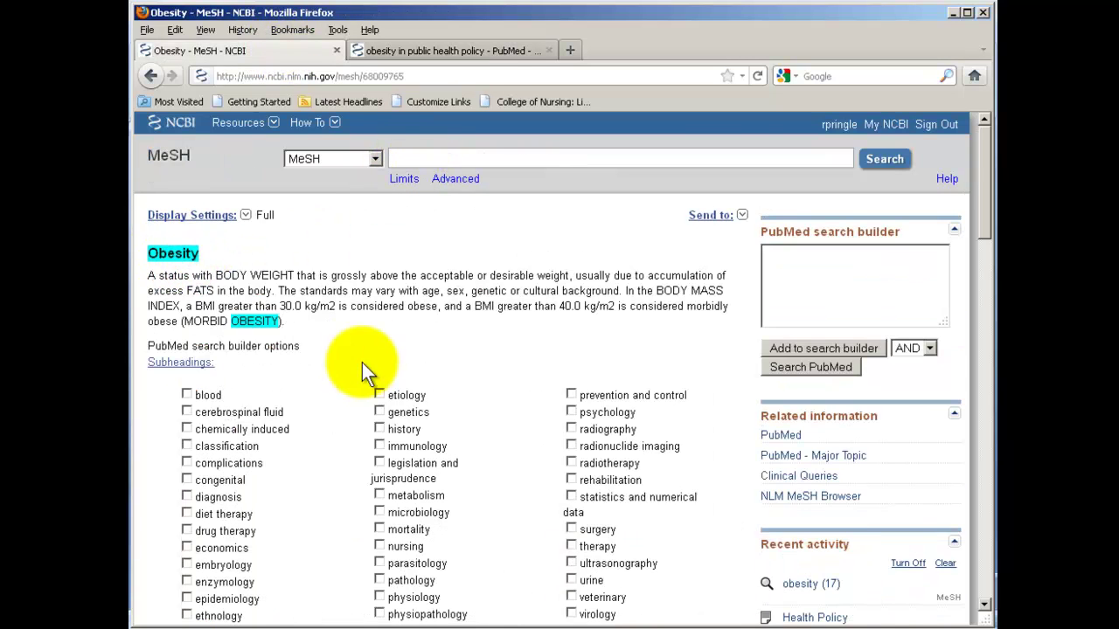
scroll(448, 339, down, 4)
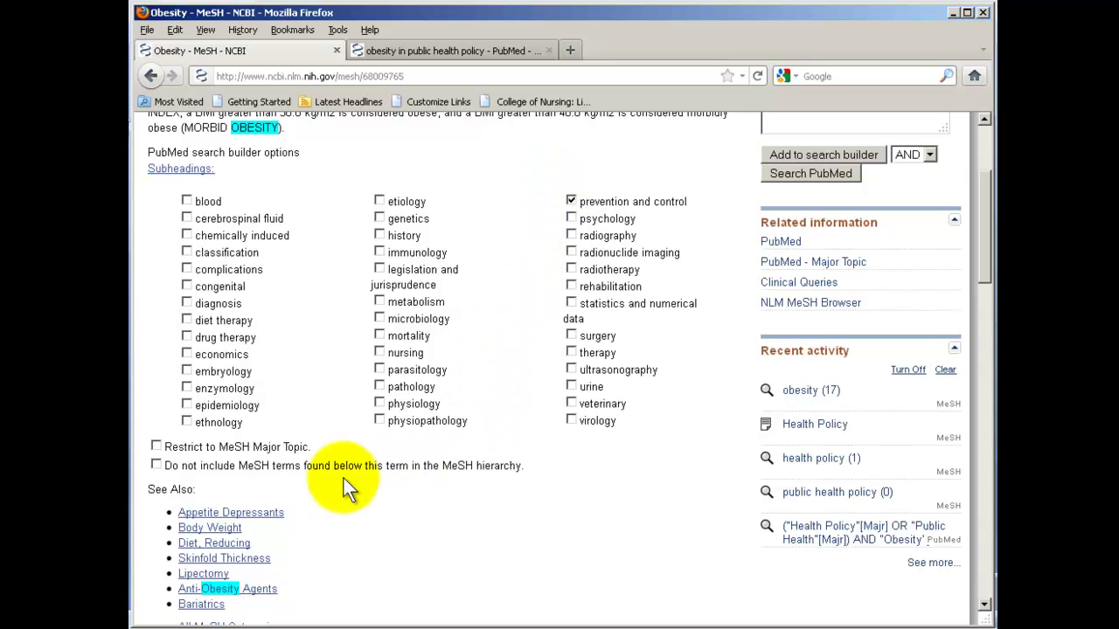
click(155, 447)
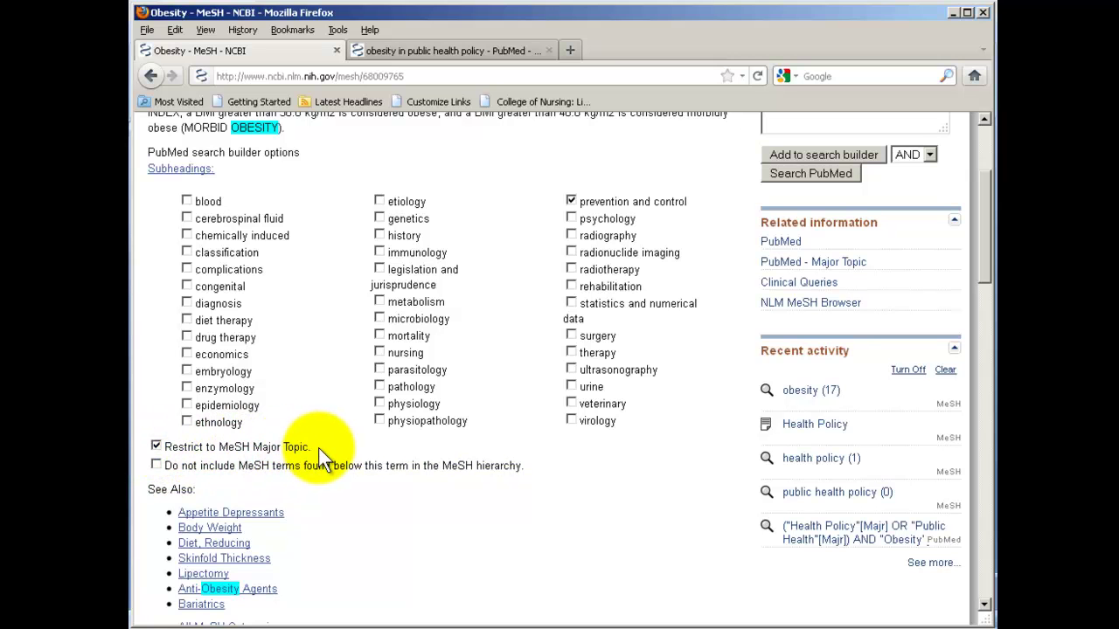
click(790, 162)
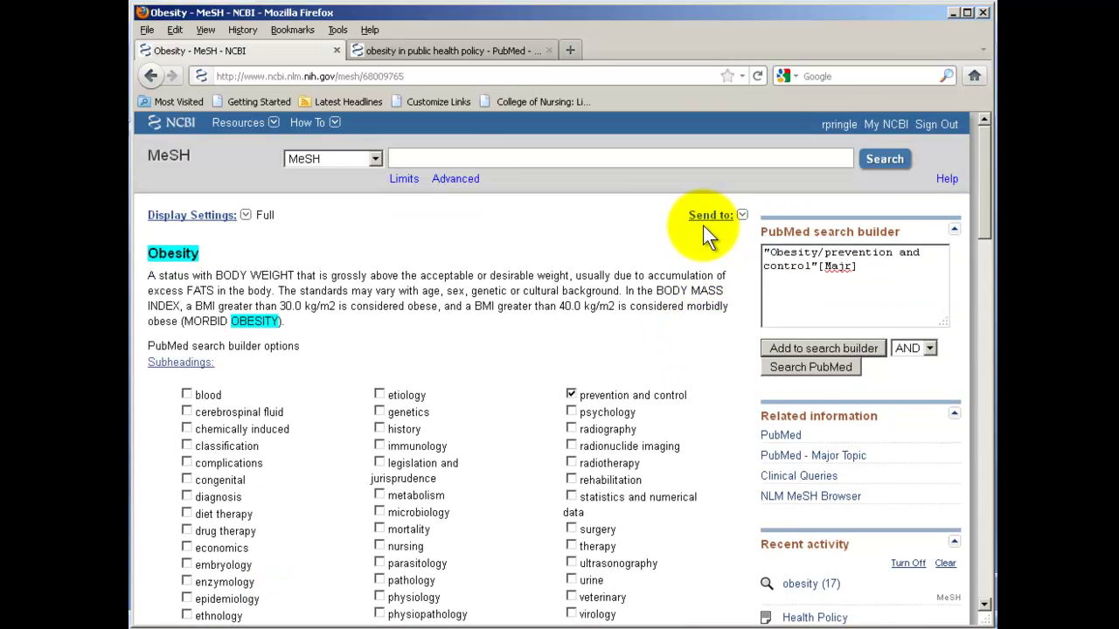
Step: Search MeSH for "public health" and open the Public Health record to review its entry terms and hierarchy
click(438, 158)
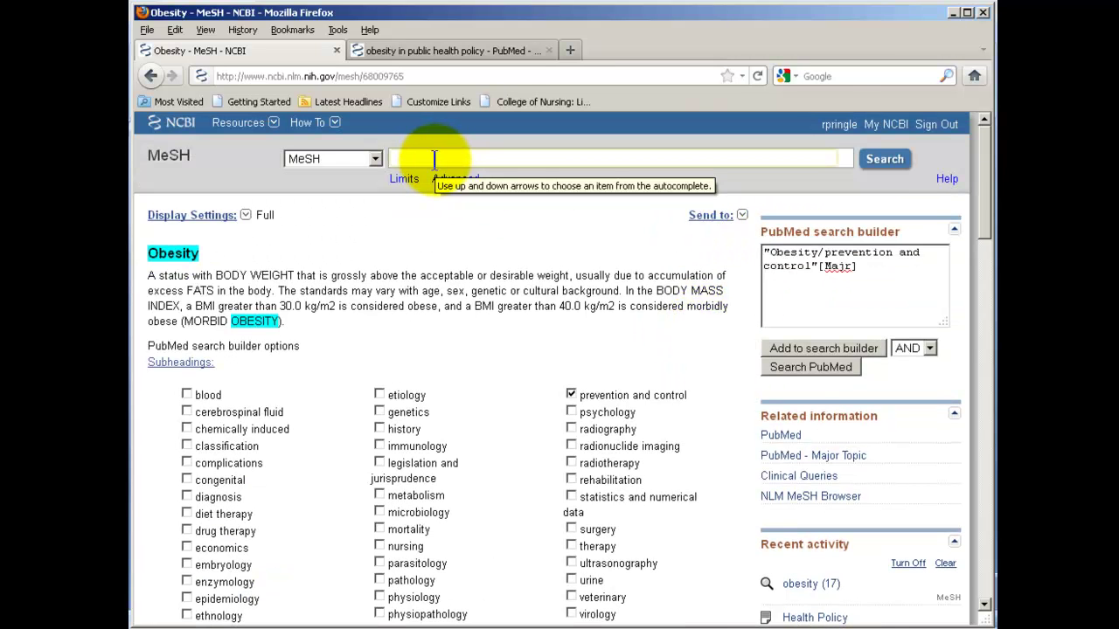
text(publ)
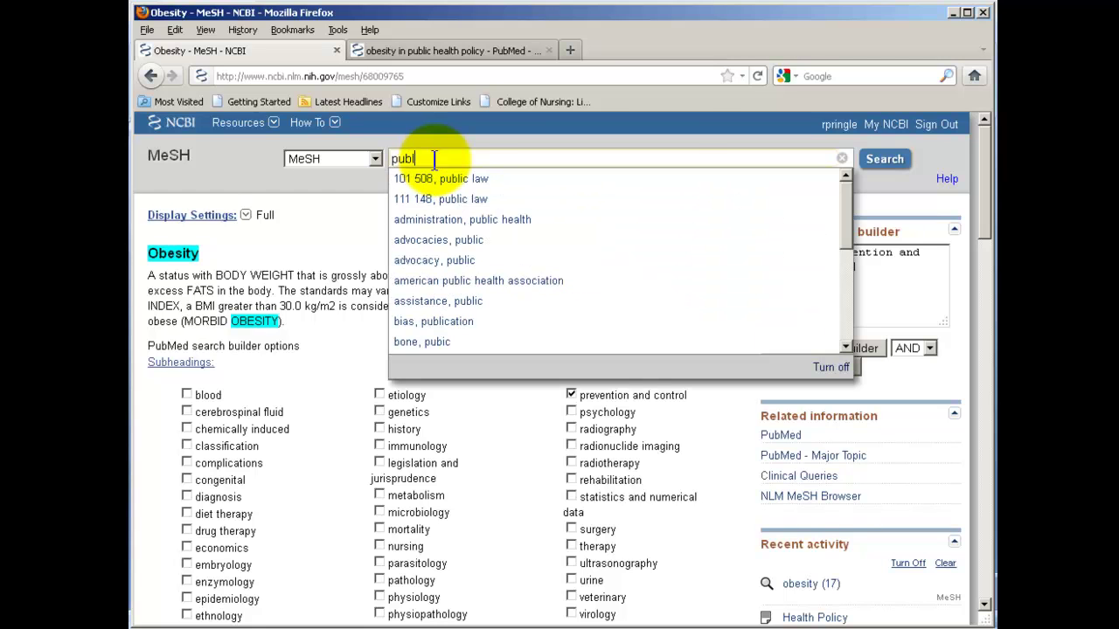
text(ic health)
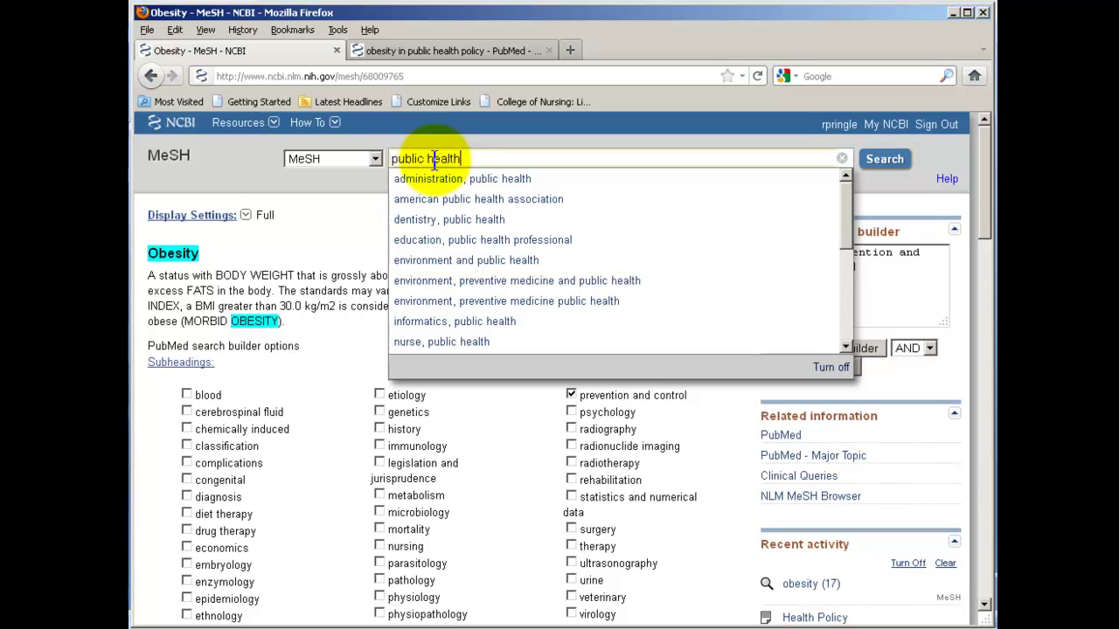
click(887, 158)
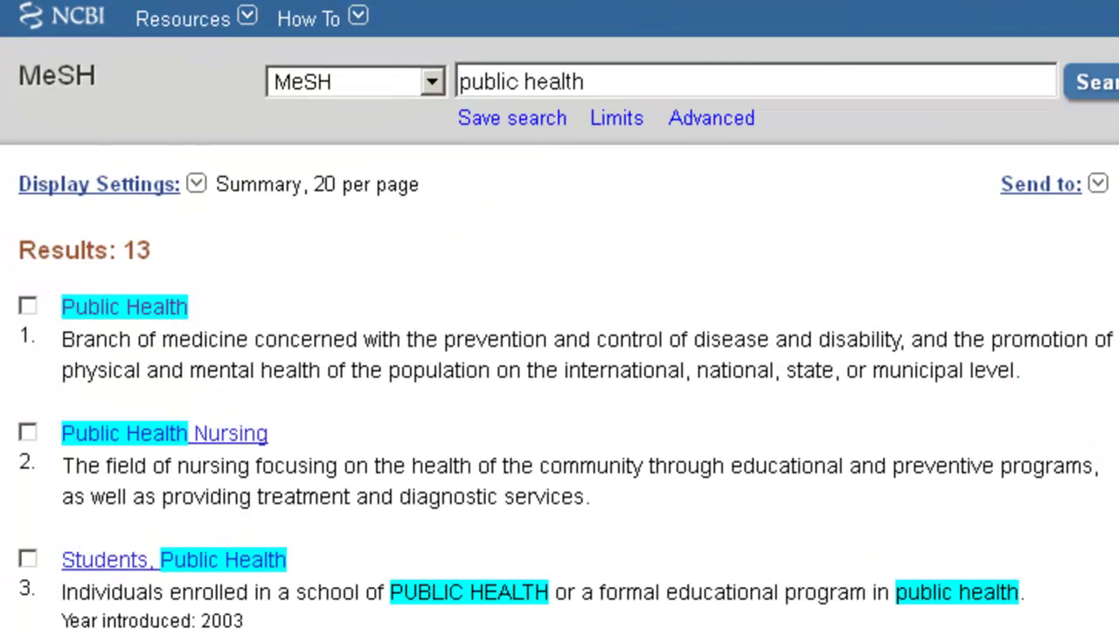
click(153, 319)
scroll(437, 385, down, 8)
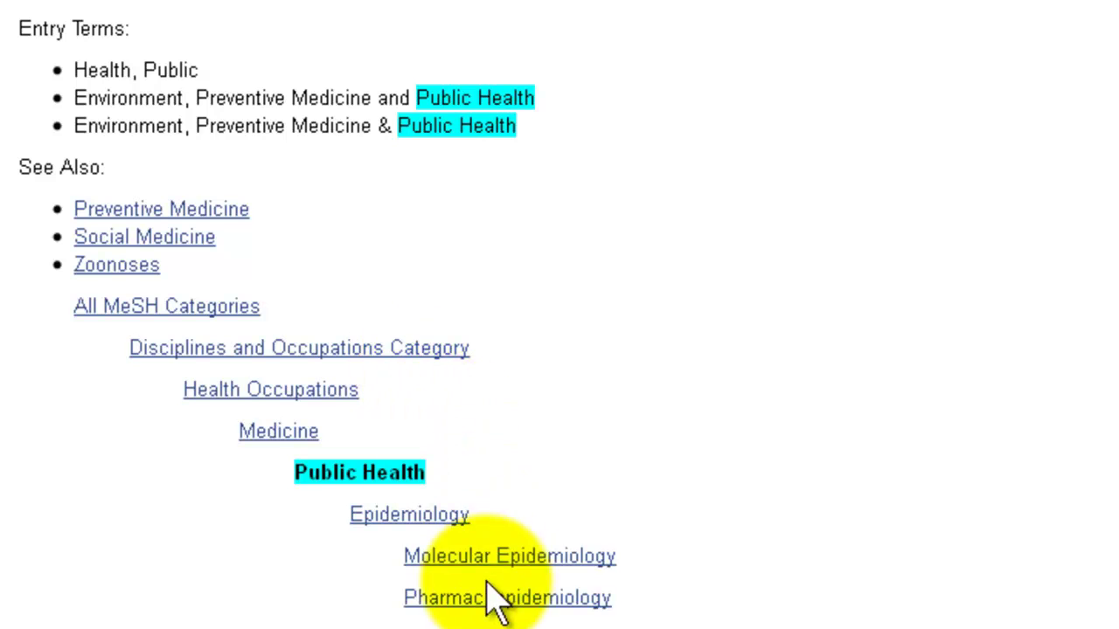
scroll(494, 601, down, 10)
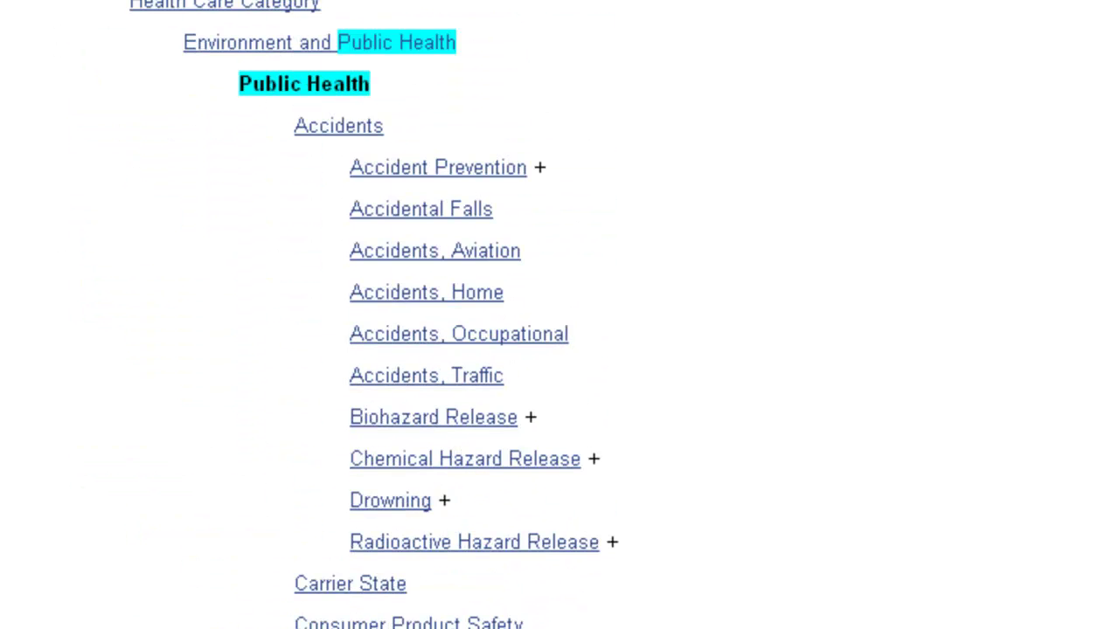
scroll(707, 475, up, 10)
scroll(707, 474, up, 2)
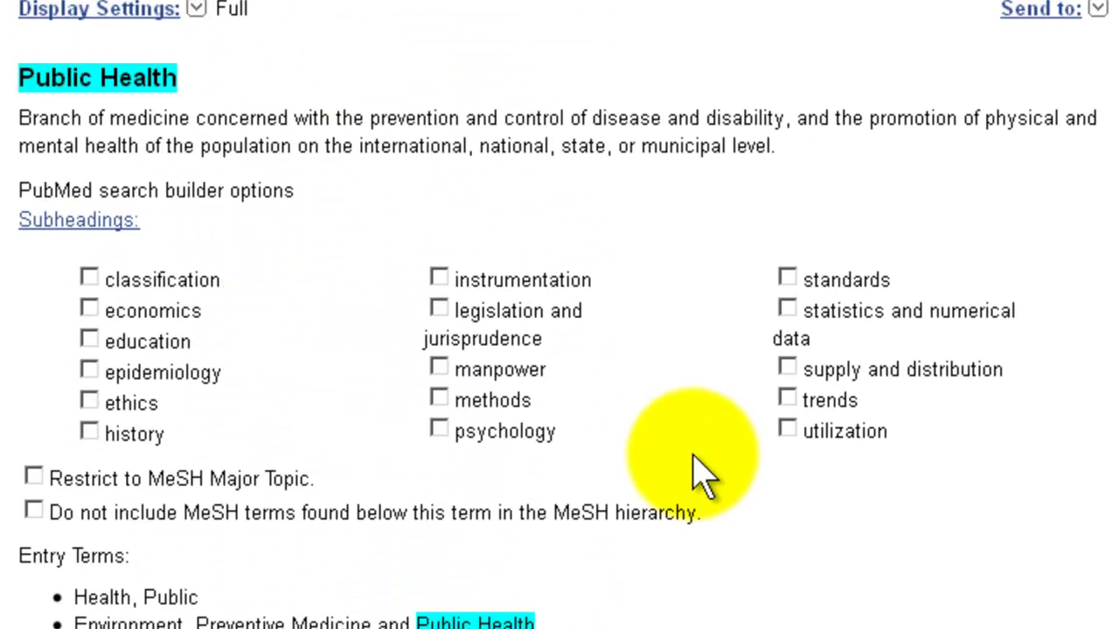
Step: Restrict Public Health to MeSH Major Topic and add it to the PubMed search builder with AND
click(33, 477)
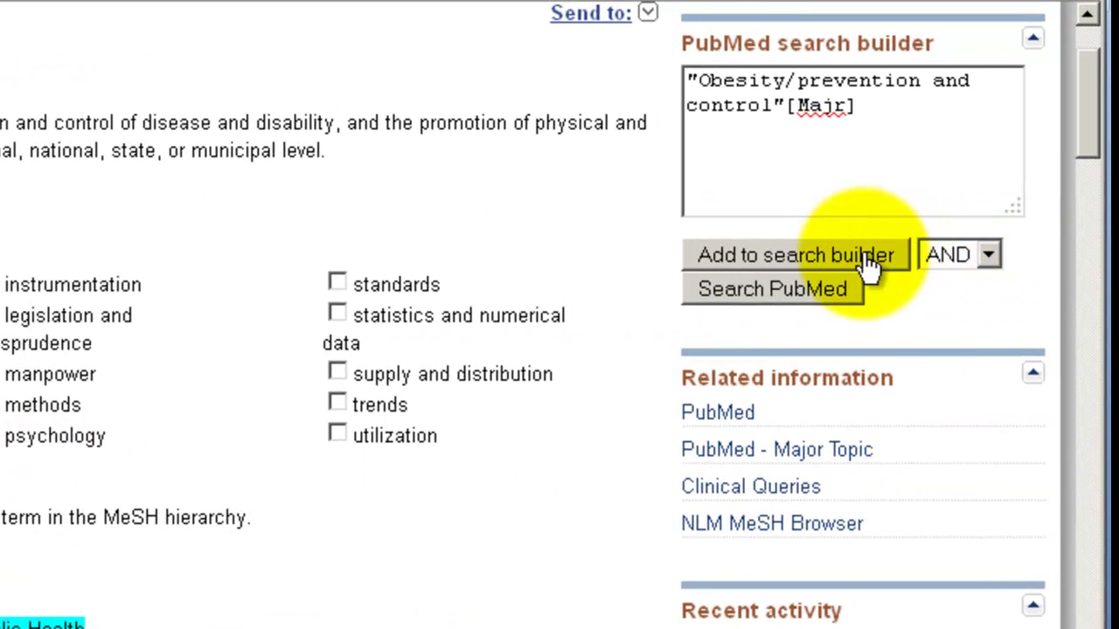
click(841, 262)
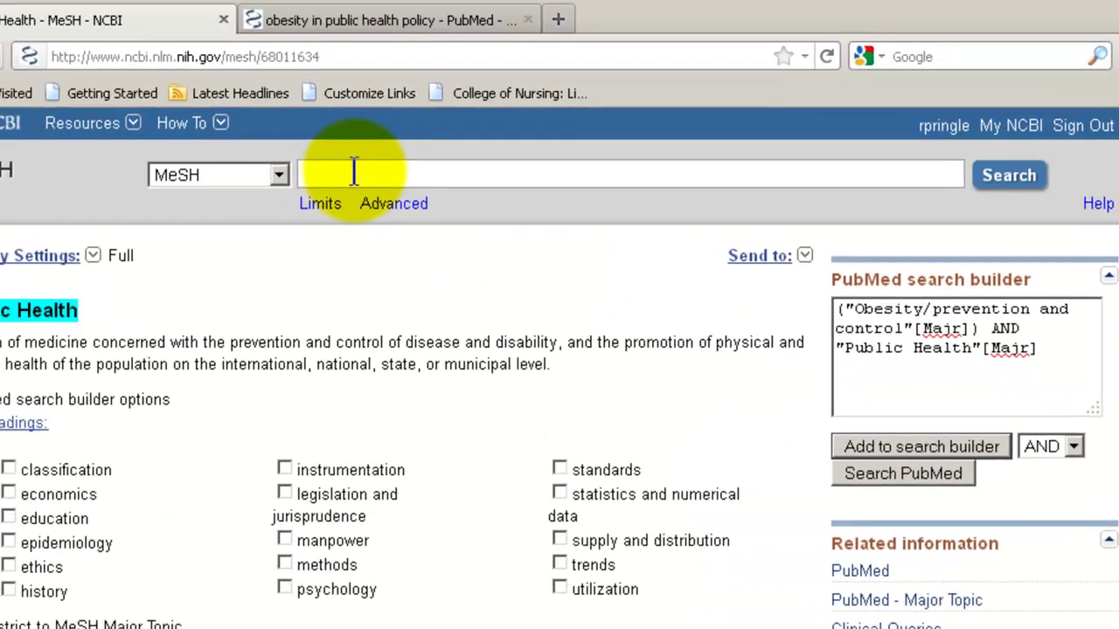
Step: Search MeSH for "health policy" to bring up the Health Policy record
click(354, 172)
text(health)
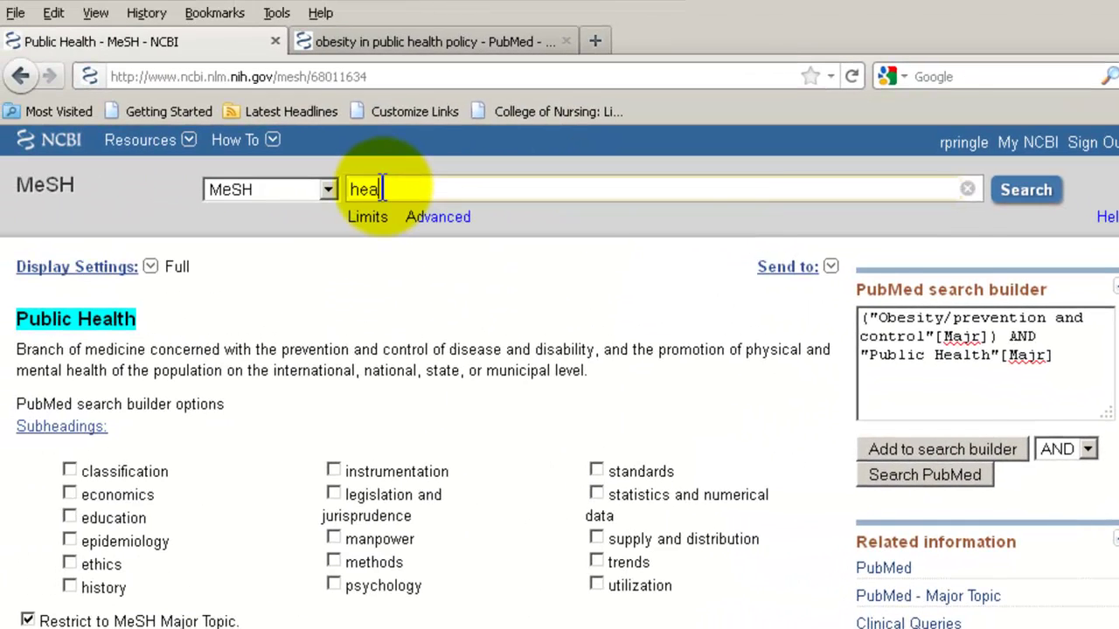
text( policy)
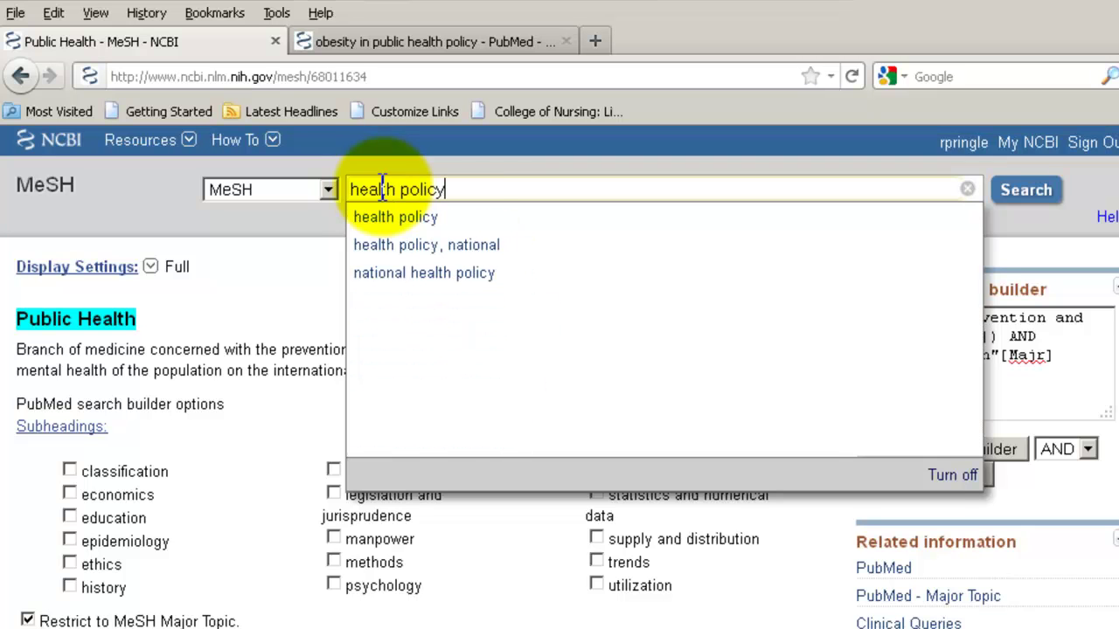
key(Return)
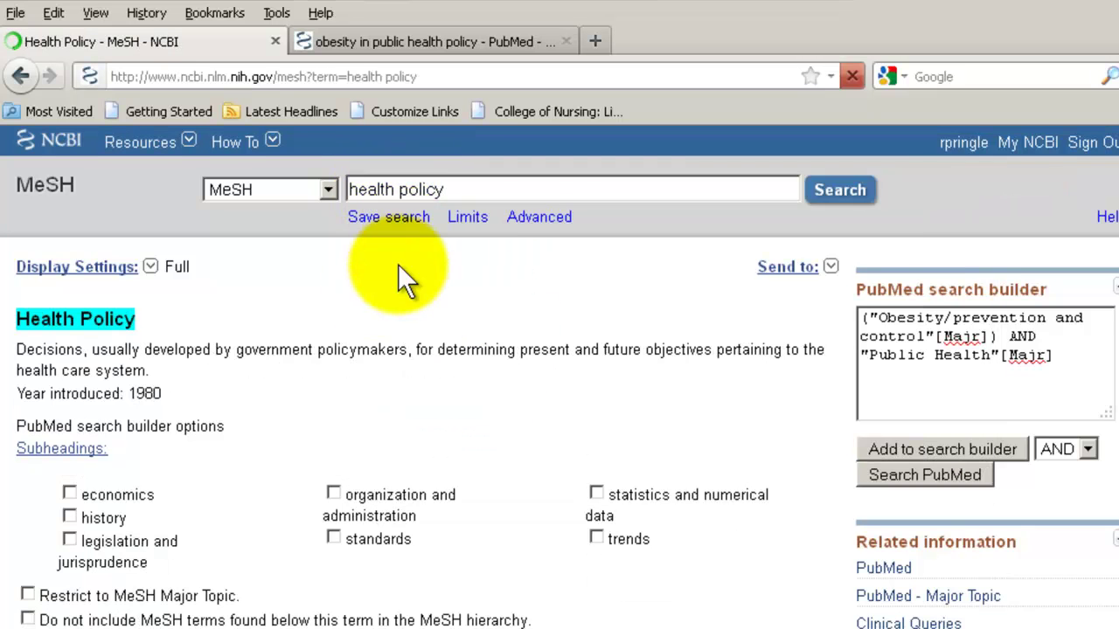
Step: Restrict Health Policy to MeSH Major Topic and add it to the PubMed search builder with OR
scroll(262, 437, down, 3)
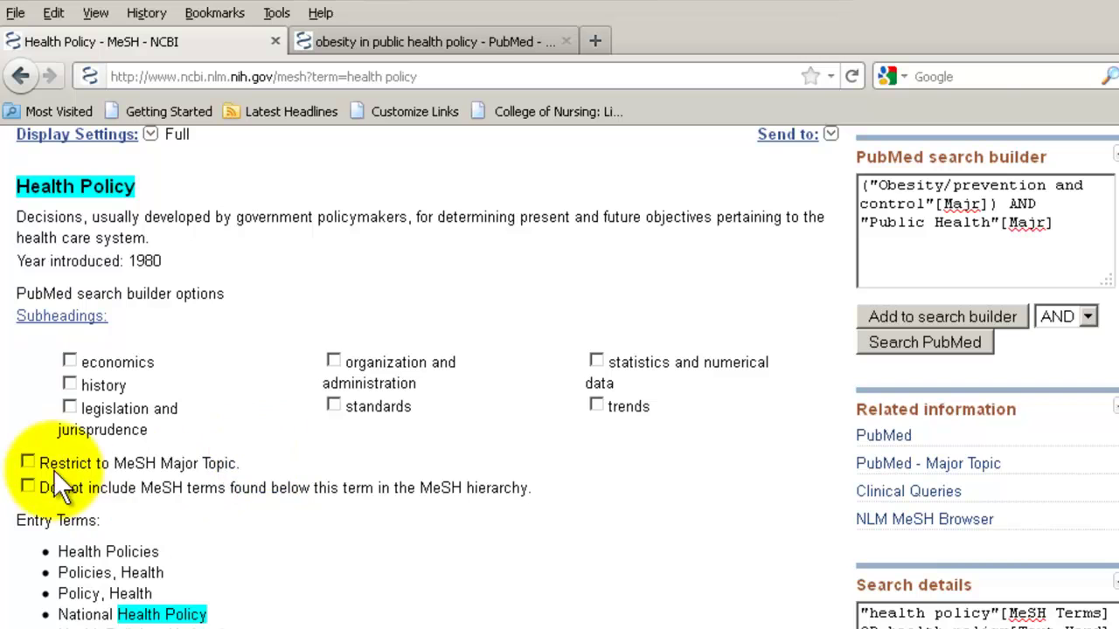
click(28, 462)
scroll(525, 428, up, 3)
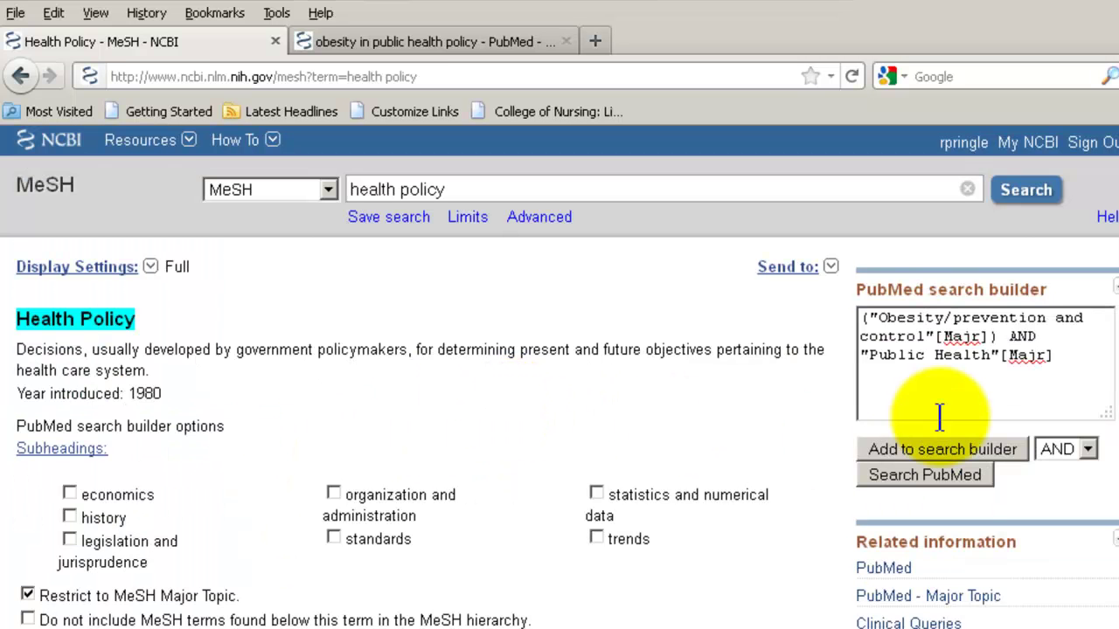
click(1089, 449)
click(1077, 491)
click(951, 460)
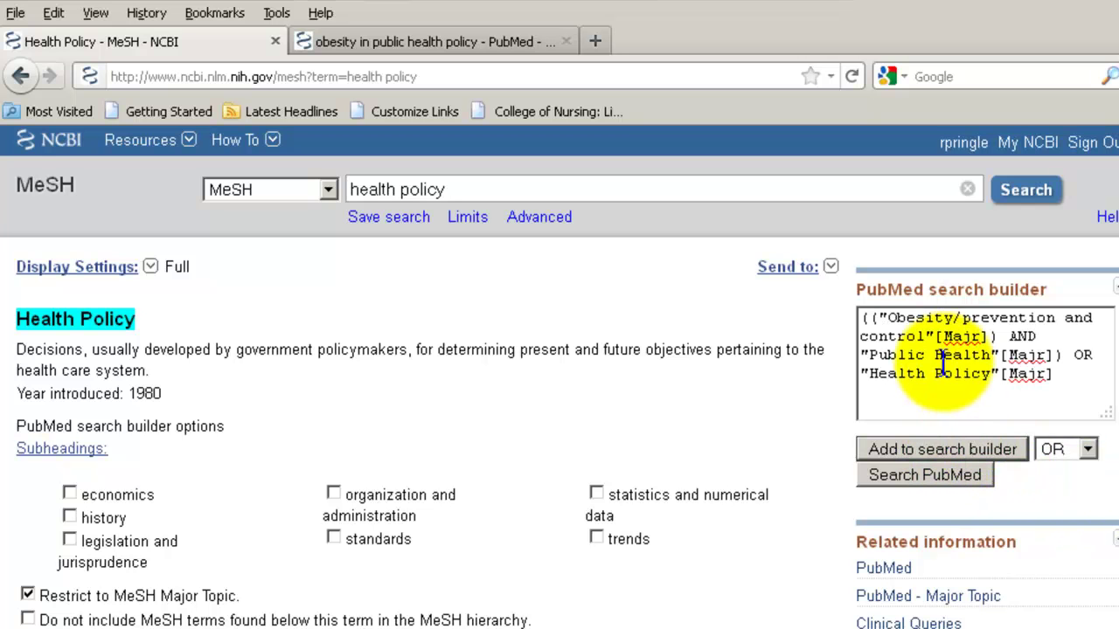
Step: Remove the two opening parentheses before the Obesity term and the closing one after it in the search builder query
click(866, 318)
text(()
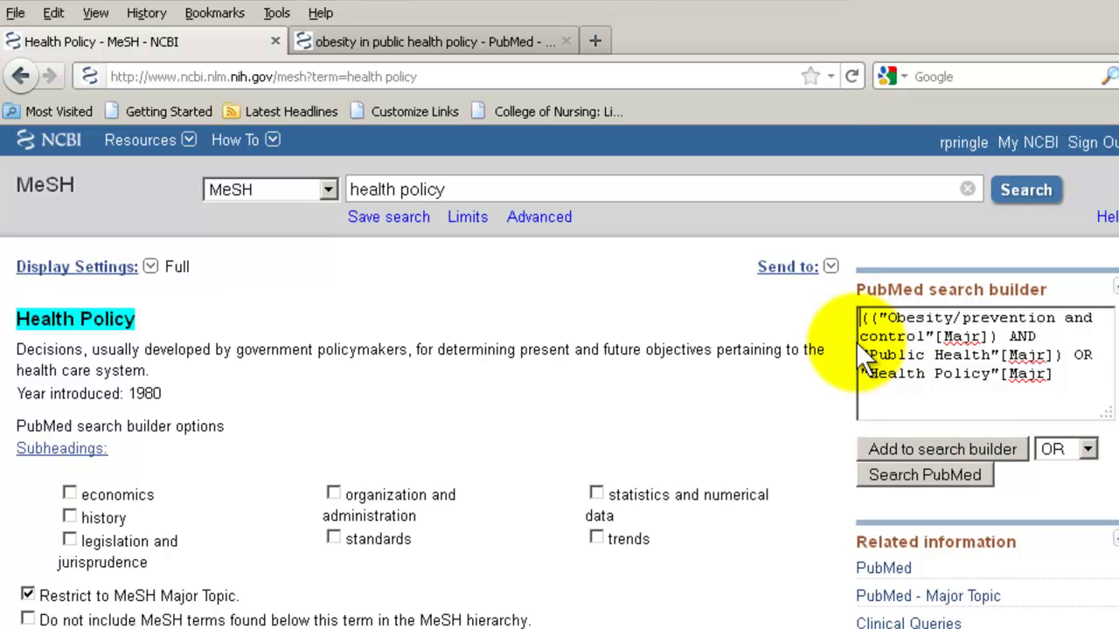
key(BackSpace)
key(BackSpace)
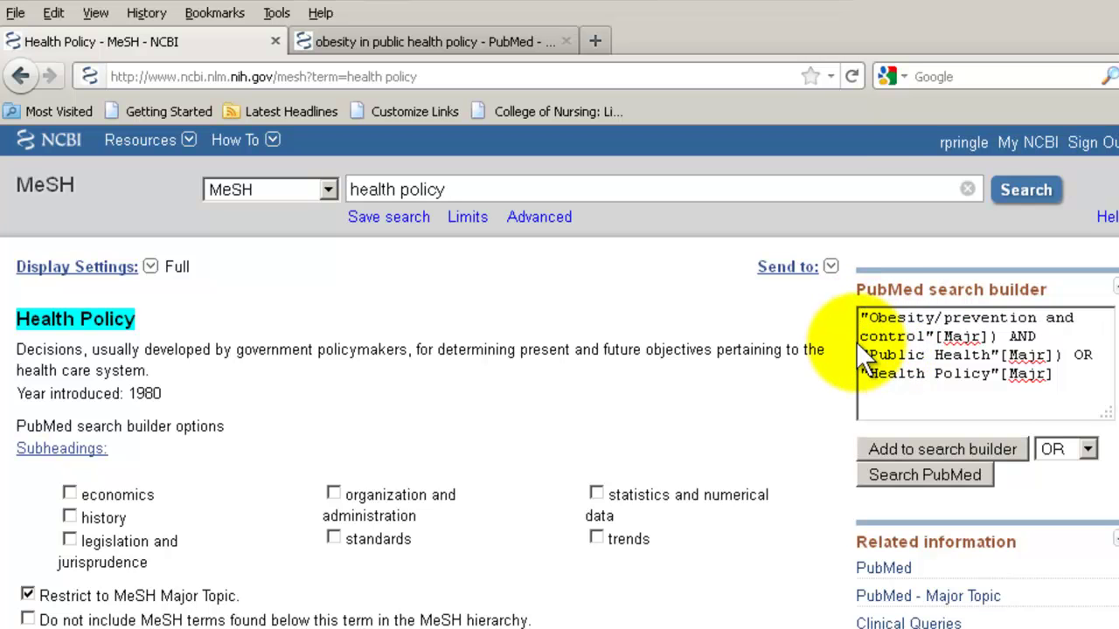
click(994, 341)
key(BackSpace)
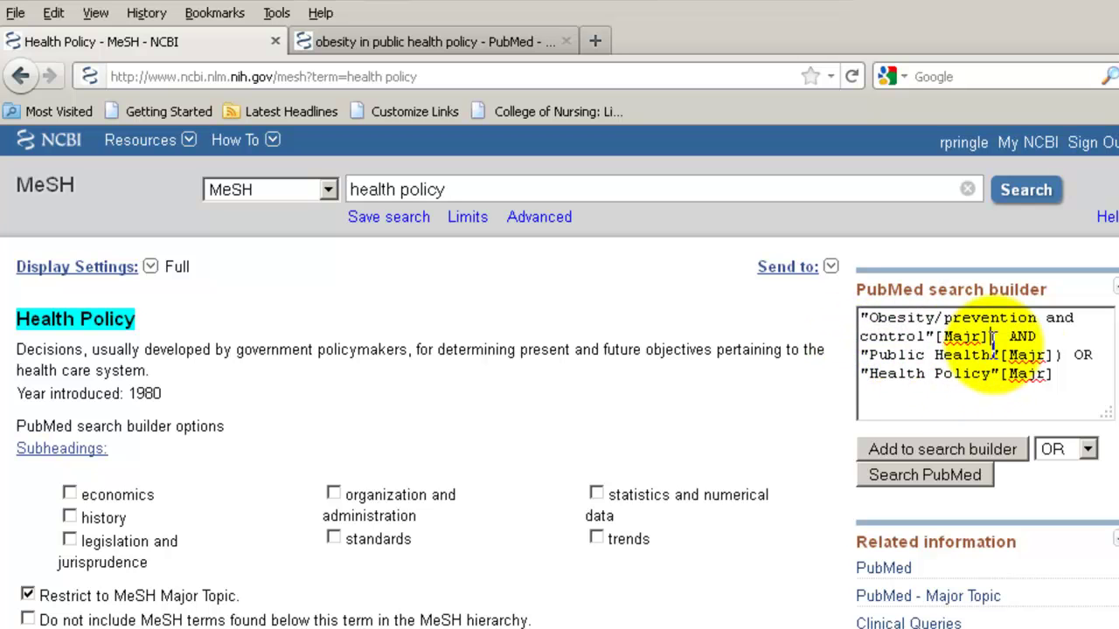
text())
key(BackSpace)
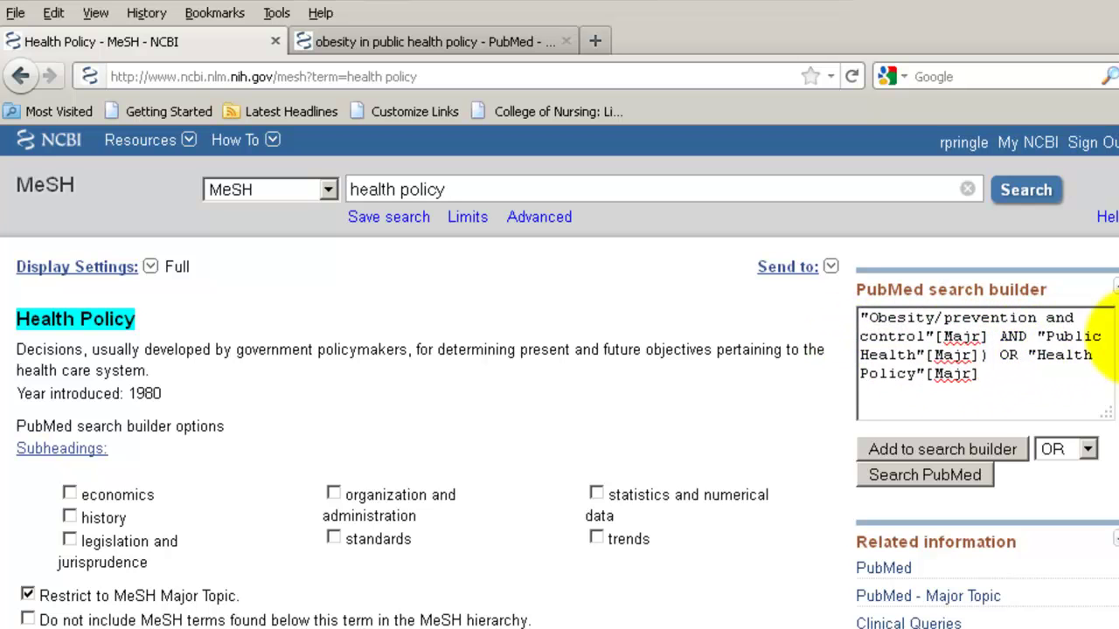
Step: Add an opening parenthesis before "Public Health" and a closing one after "Health Policy"[Majr], and run the query in PubMed
click(1038, 337)
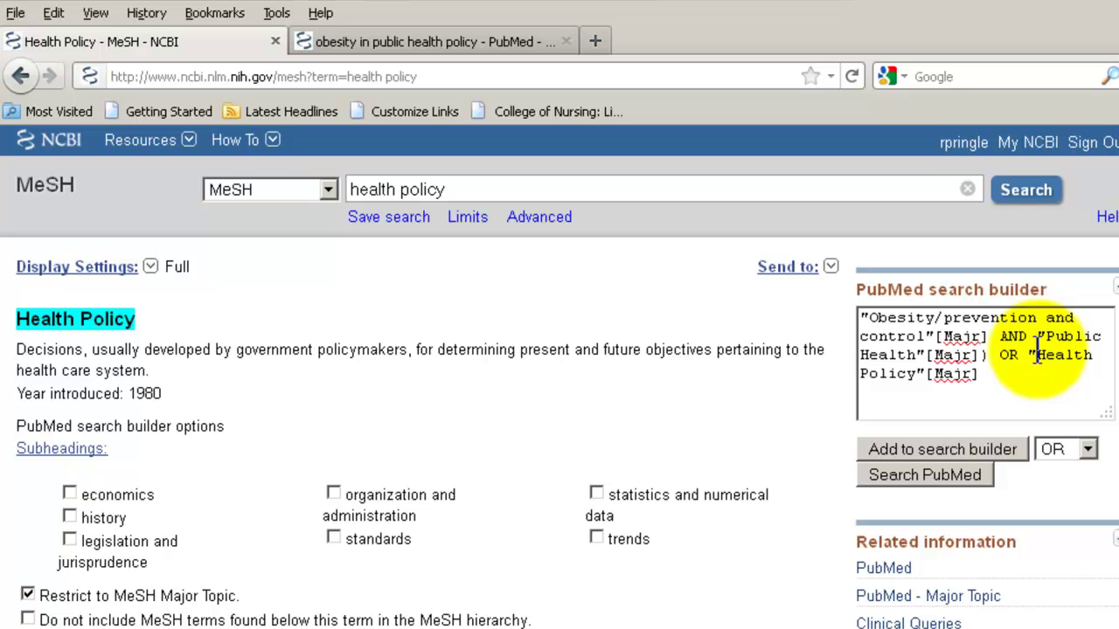
text(()
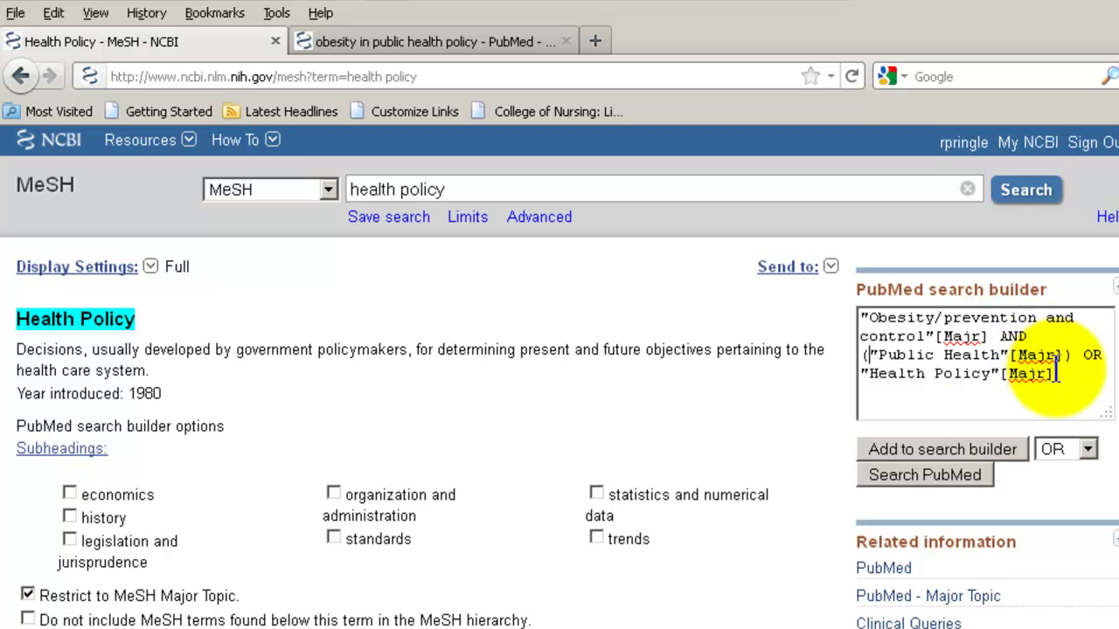
click(1061, 378)
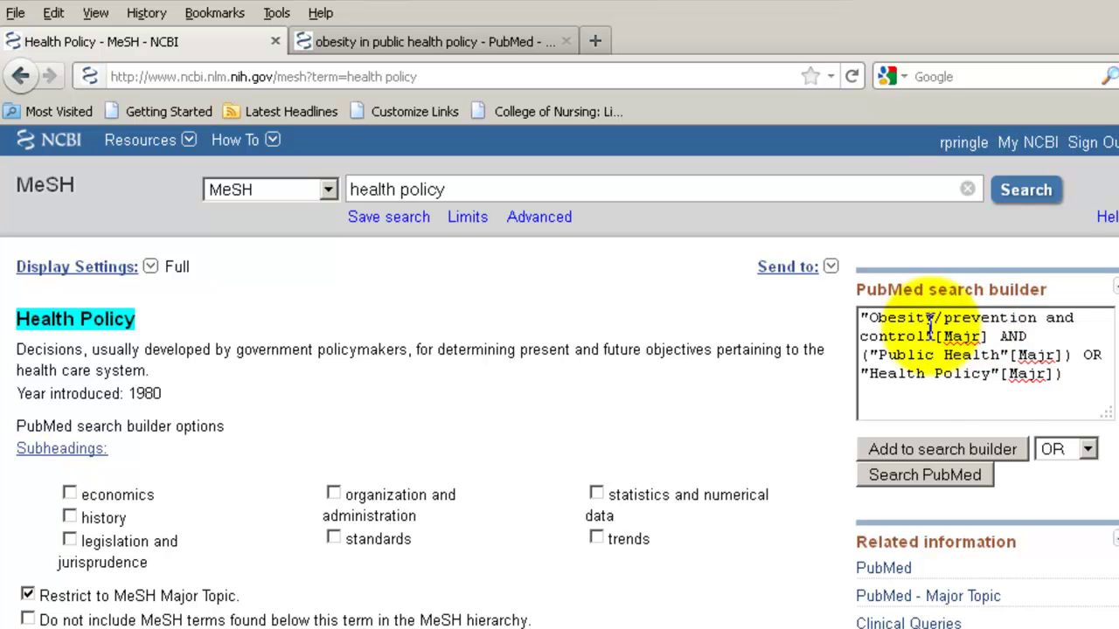
click(940, 483)
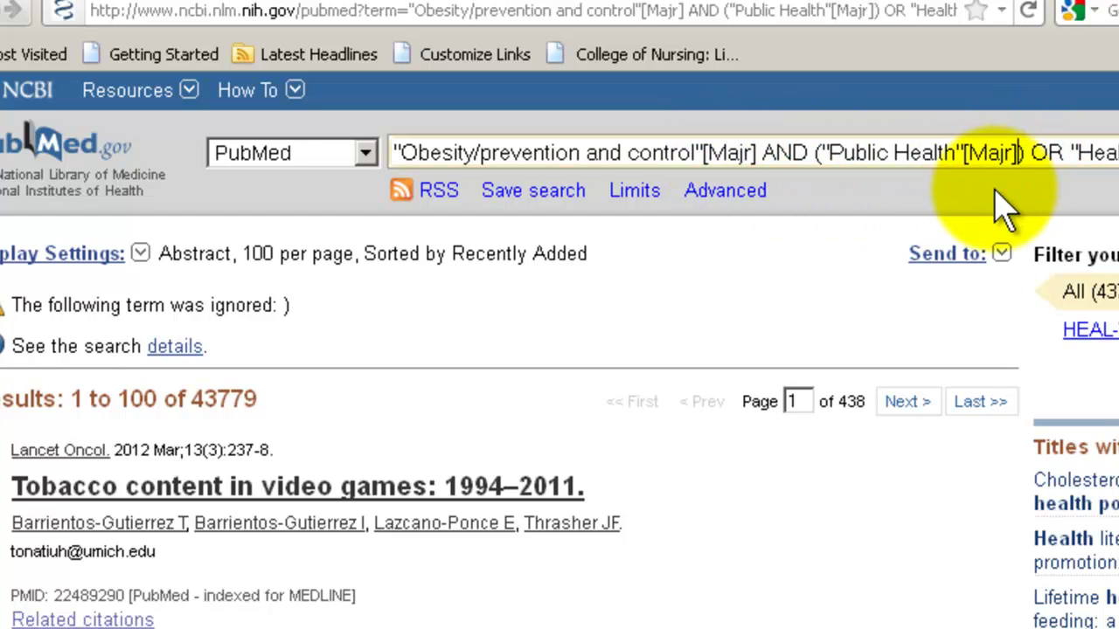
Step: Remove the extra closing parenthesis after "Public Health"[Majr] in the PubMed query and rerun the search
key(BackSpace)
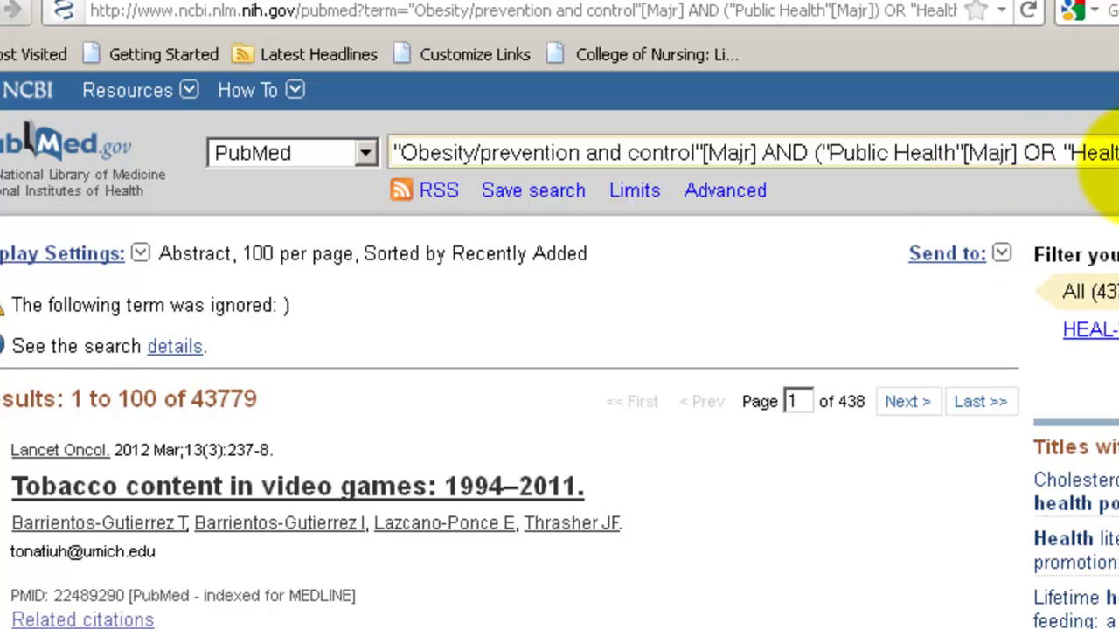
click(1106, 159)
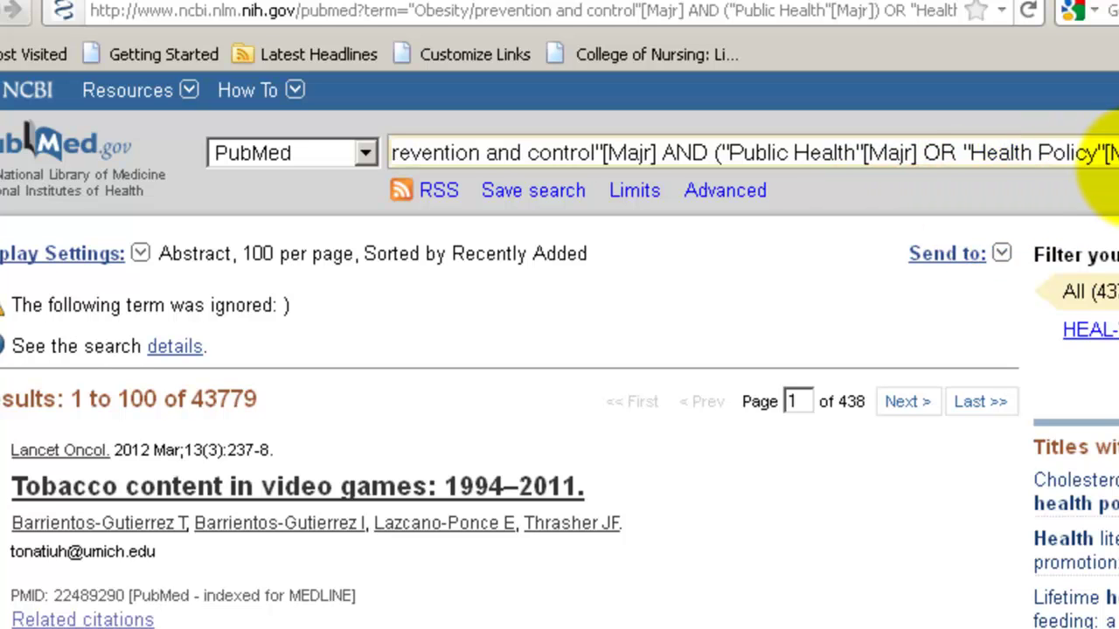
click(1118, 154)
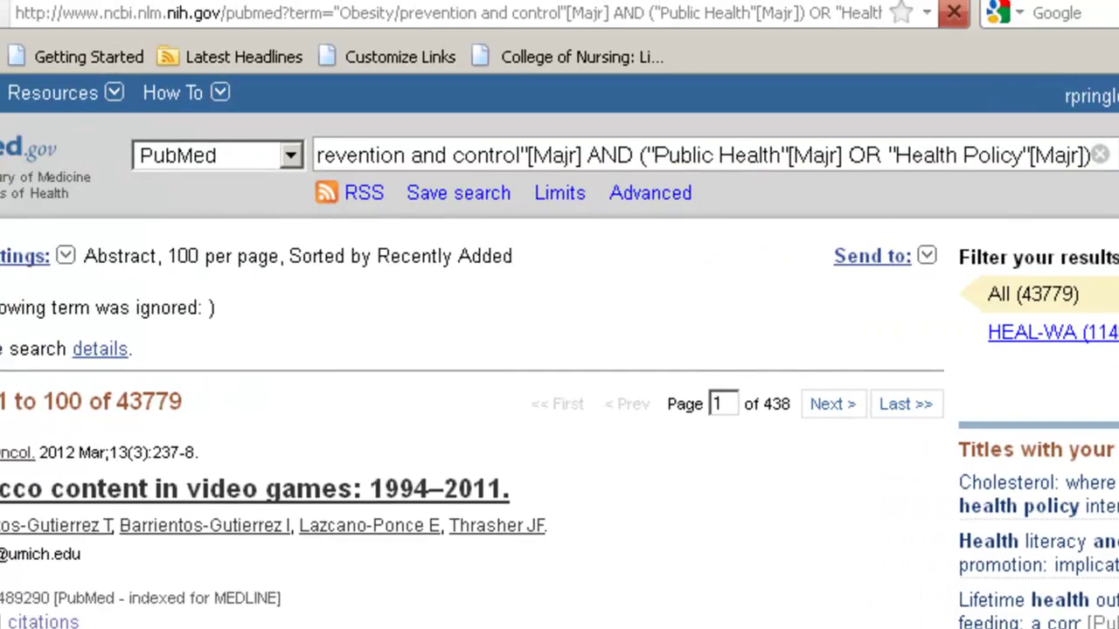